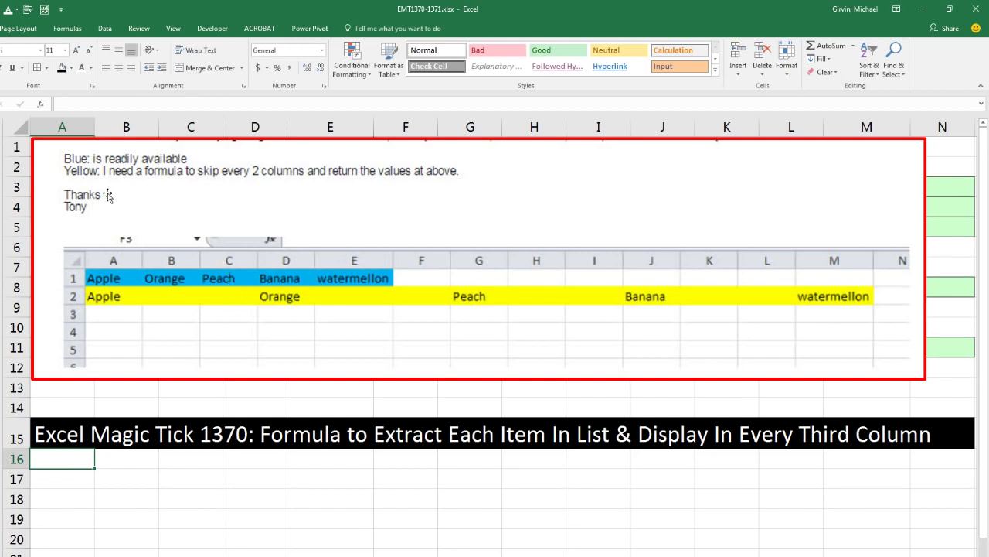
Move the question picture from the top of the sheet to below the row 15 title, uncovering the worksheet data
{"action": "left_click", "coordinate": [61, 170]}
{"action": "left_click_drag", "start_coordinate": [57, 160], "coordinate": [49, 478]}
{"action": "left_click", "coordinate": [59, 149]}
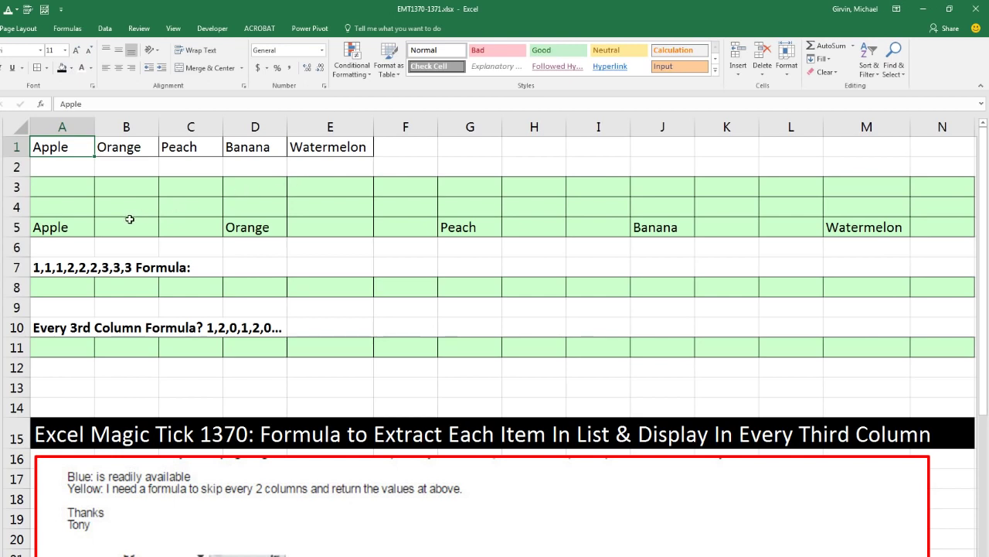
Link A3 to the first list item with =A1 and D3 to the second item with =B1
{"action": "left_click", "coordinate": [62, 185]}
{"action": "type", "text": "="}
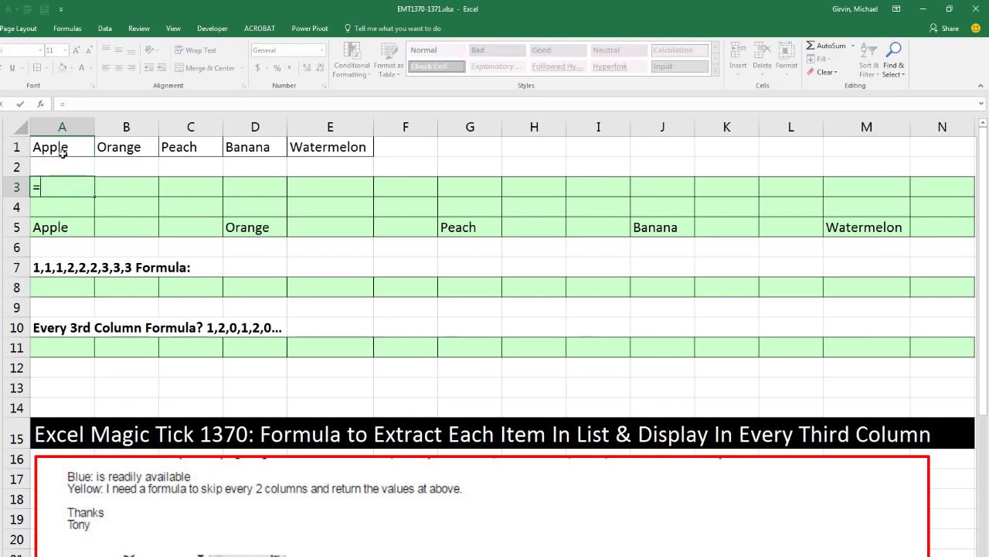
{"action": "left_click", "coordinate": [60, 149]}
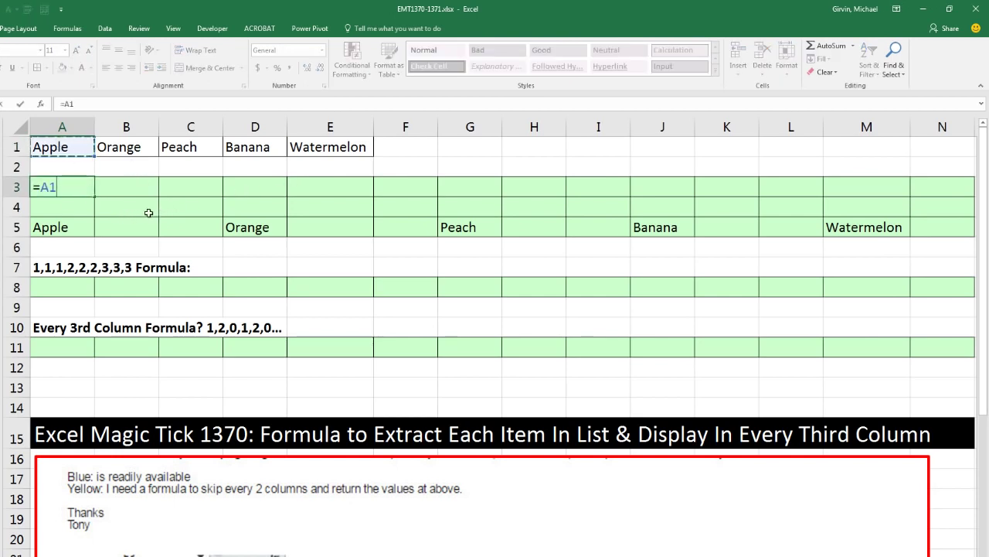
{"action": "key", "text": "Tab"}
{"action": "key", "text": "Tab"}
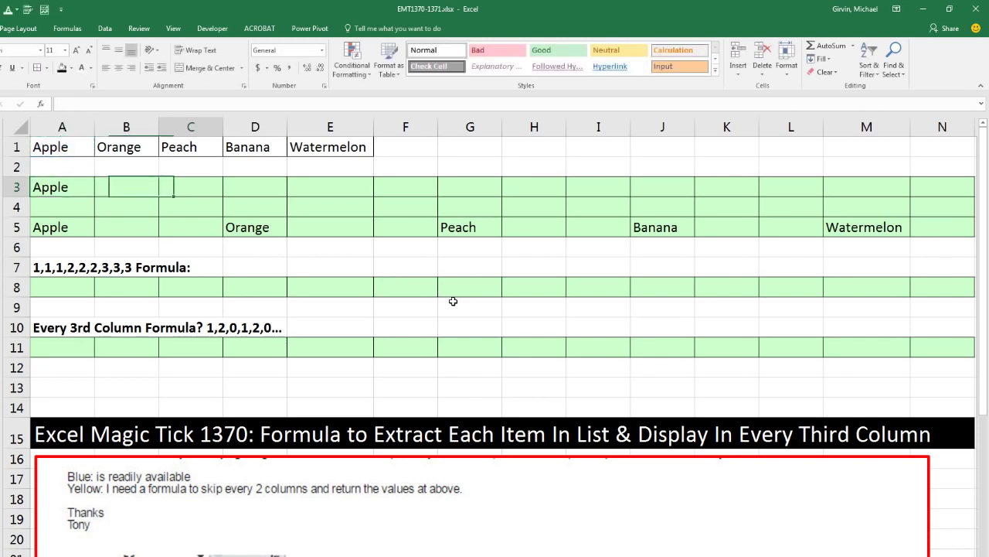
{"action": "key", "text": "Tab"}
{"action": "type", "text": "="}
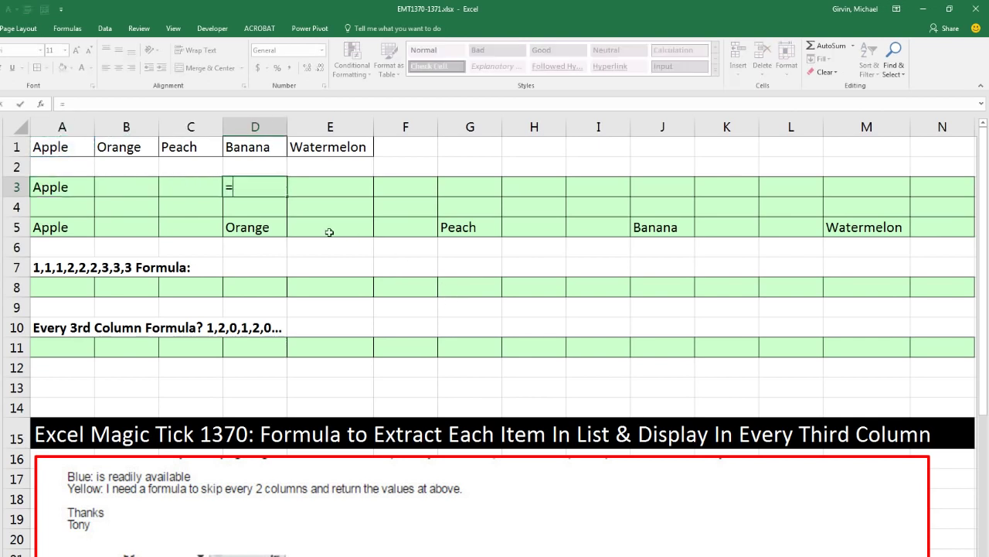
{"action": "left_click", "coordinate": [147, 150]}
{"action": "key", "text": "Tab"}
Link G3 to the third list item with the formula =C1
{"action": "key", "text": "Tab"}
{"action": "key", "text": "Tab"}
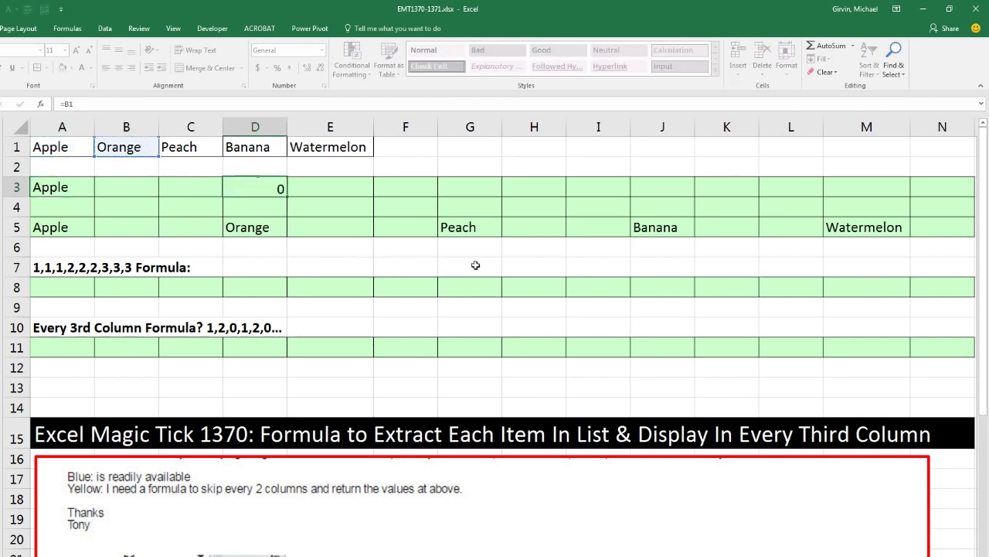
{"action": "type", "text": "="}
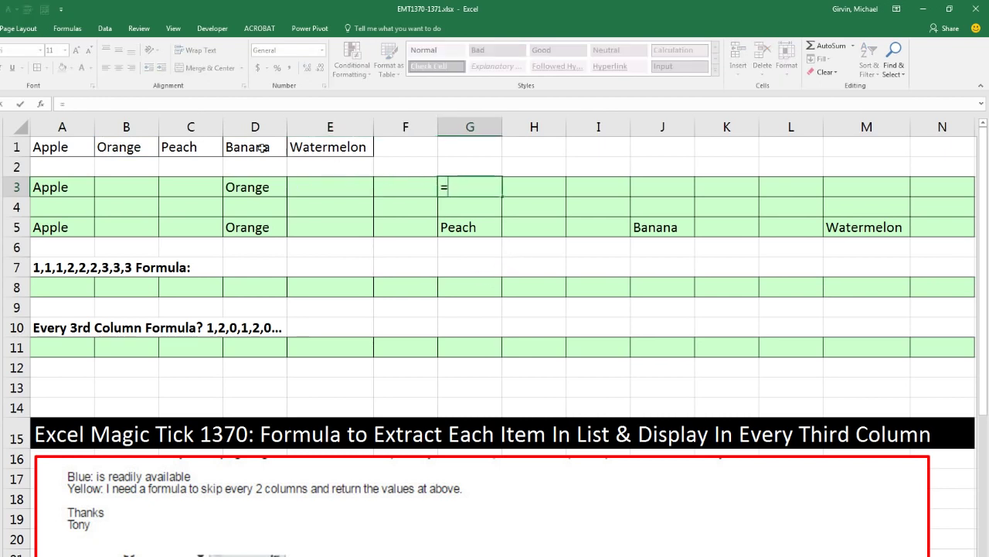
{"action": "left_click", "coordinate": [199, 149]}
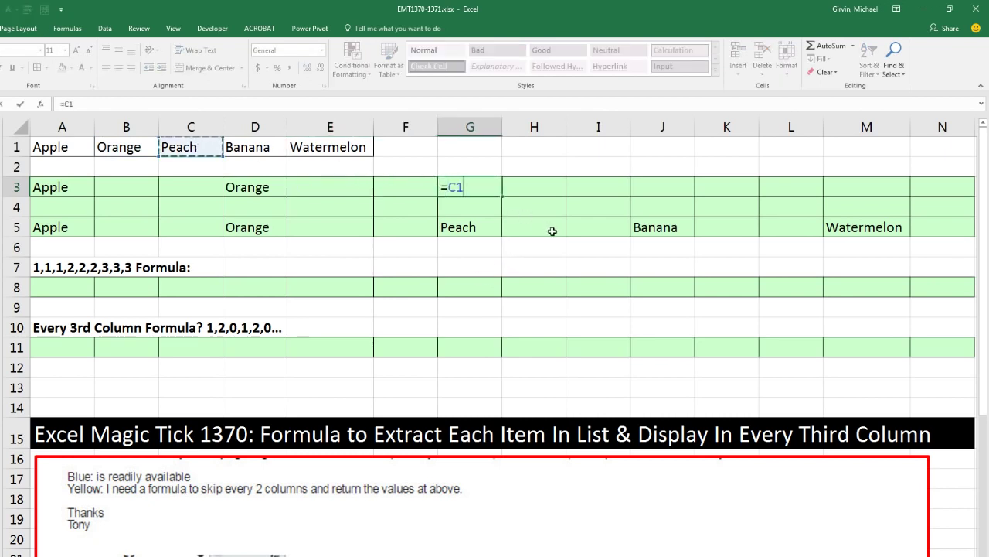
{"action": "key", "text": "Tab"}
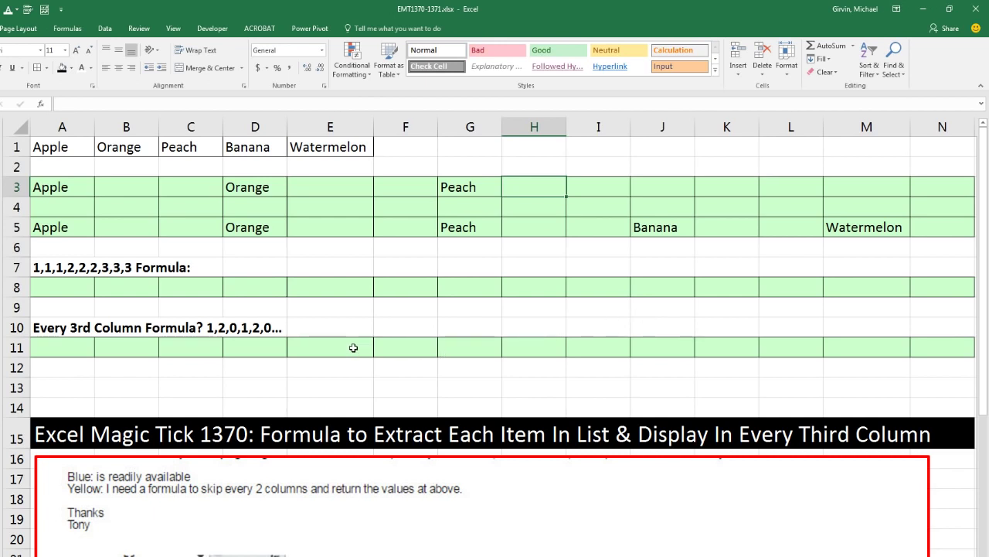
{"action": "left_click", "coordinate": [68, 208]}
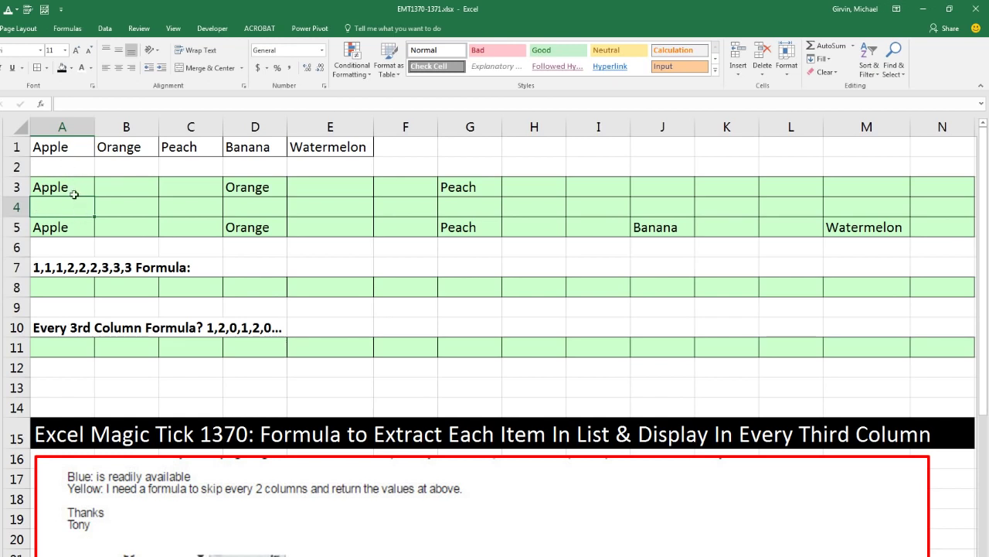
{"action": "left_click", "coordinate": [147, 207]}
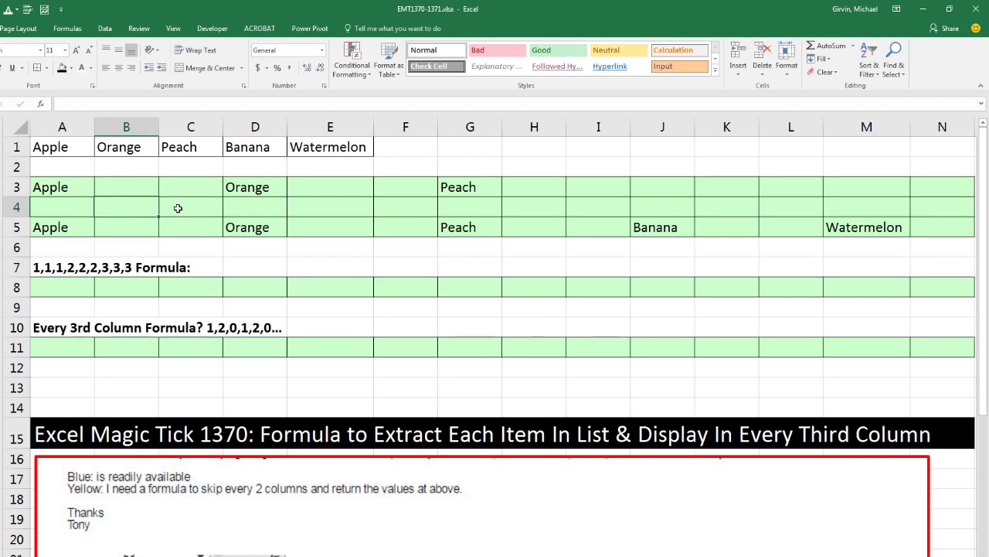
{"action": "left_click", "coordinate": [248, 207]}
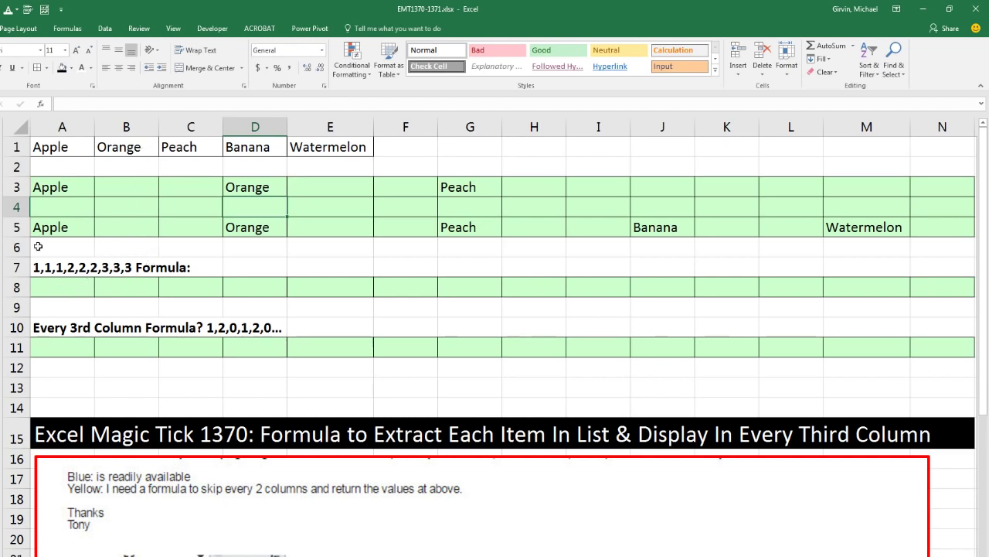
Enter =COLUMNS($A8:A8) in A8 and fill it across the green cells of row 8
{"action": "left_click", "coordinate": [70, 289]}
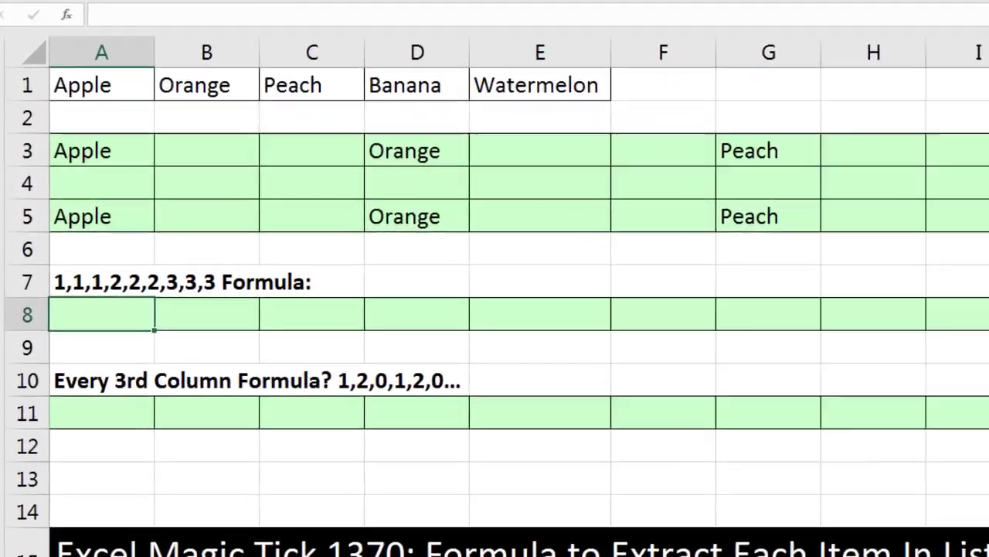
{"action": "type", "text": "=coul"}
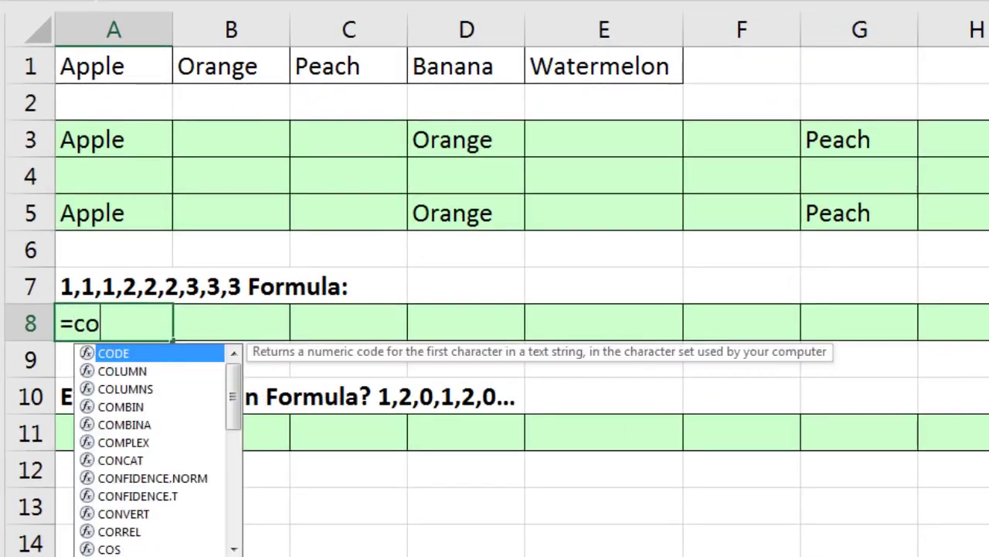
{"action": "key", "text": "BackSpace"}
{"action": "key", "text": "BackSpace"}
{"action": "type", "text": "lumns"}
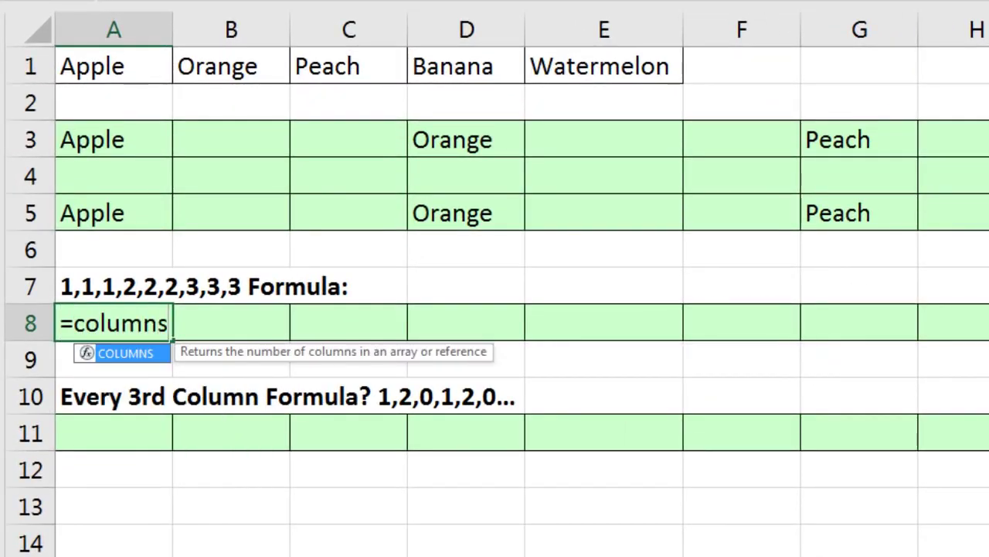
{"action": "key", "text": "Tab"}
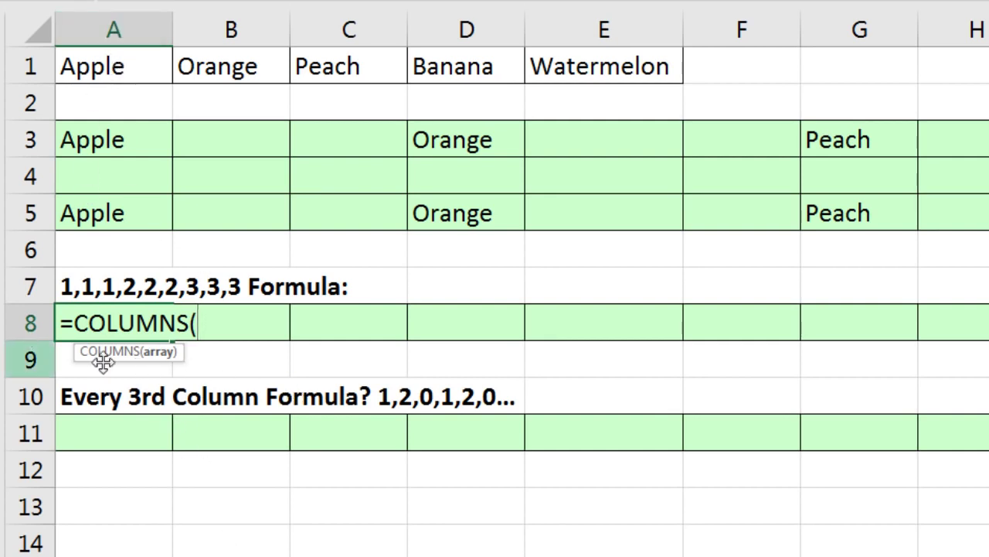
{"action": "type", "text": "$"}
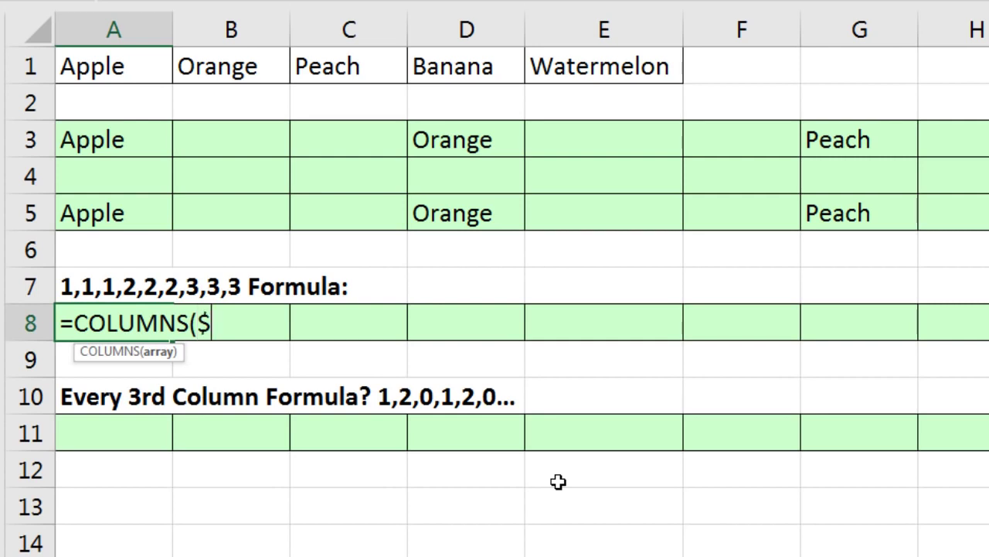
{"action": "type", "text": "A8"}
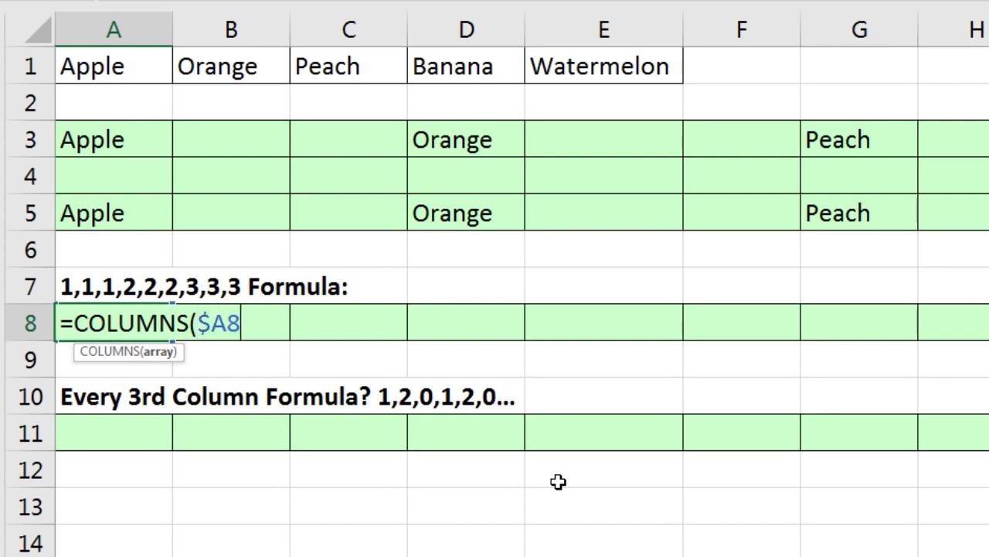
{"action": "type", "text": ":A8)"}
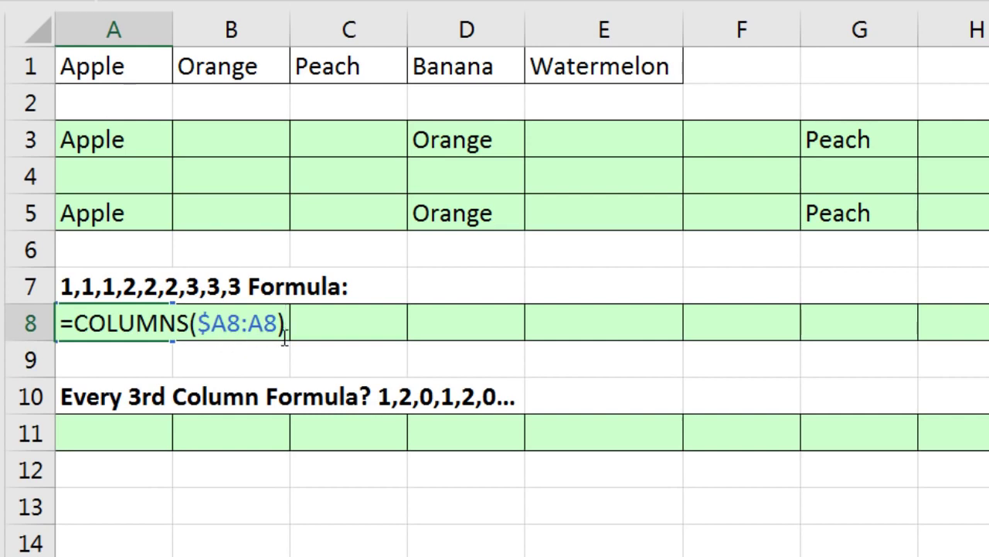
{"action": "key", "text": "ctrl+Return"}
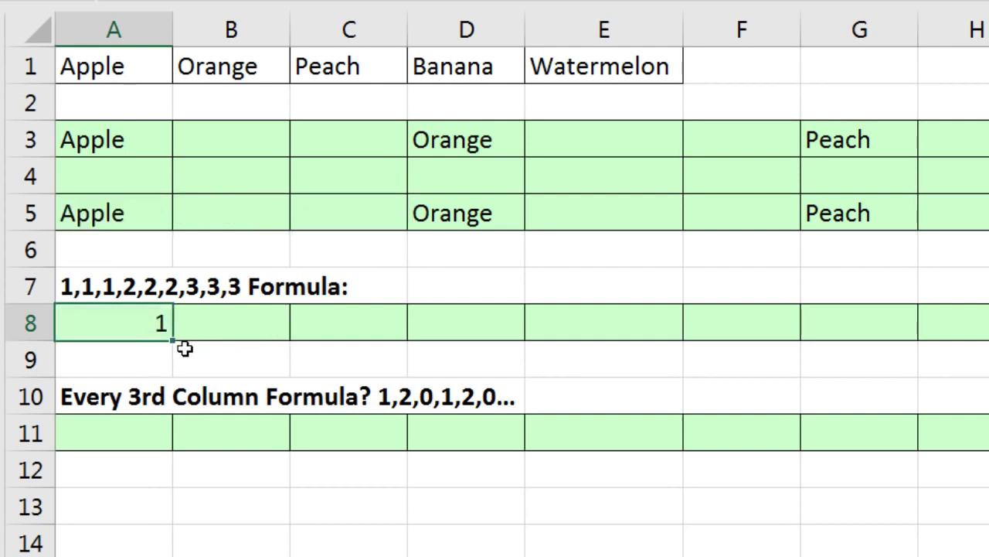
{"action": "left_click_drag", "start_coordinate": [172, 338], "coordinate": [986, 332]}
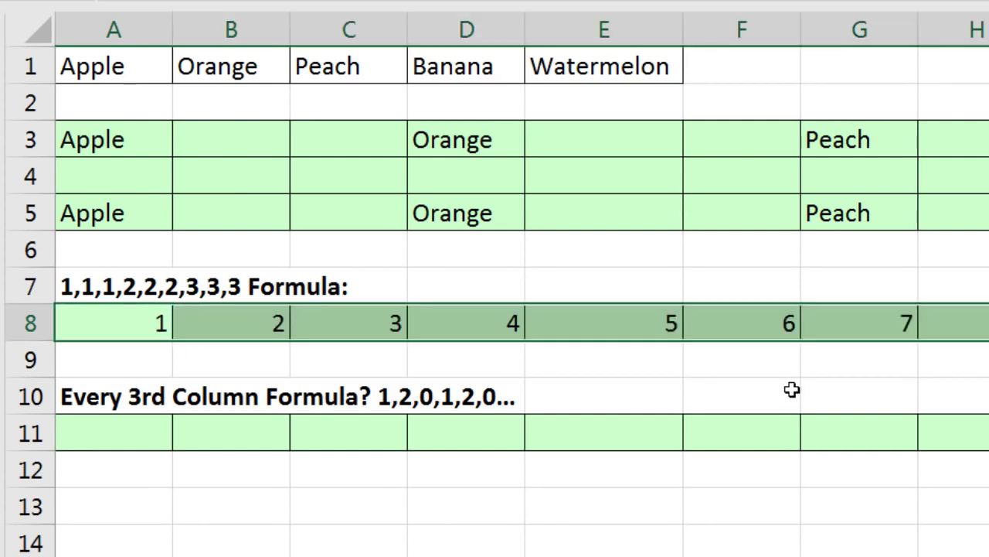
Inspect the copied COLUMNS formulas in C8 and D8 to see how their expanding ranges change
{"action": "left_click", "coordinate": [389, 326]}
{"action": "key", "text": "F2"}
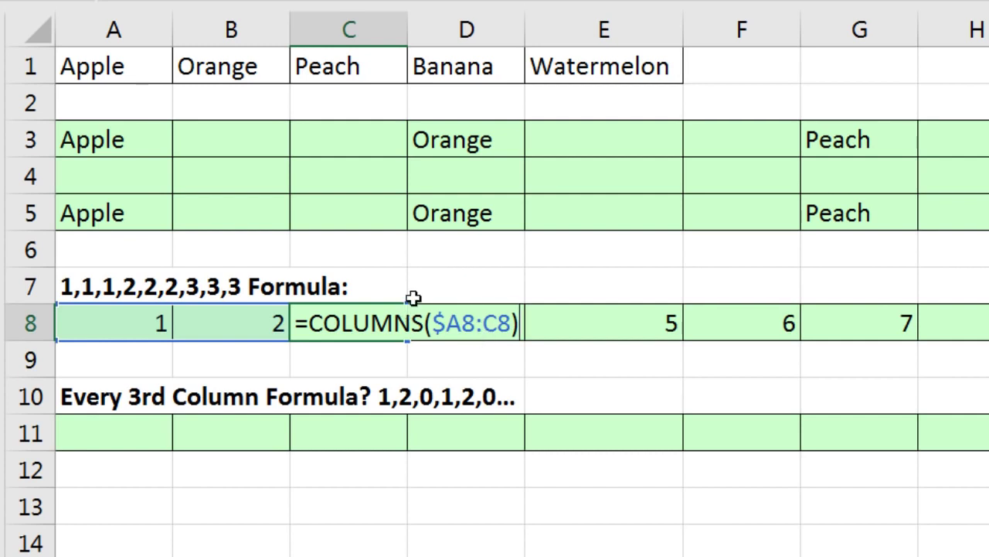
{"action": "key", "text": "Escape"}
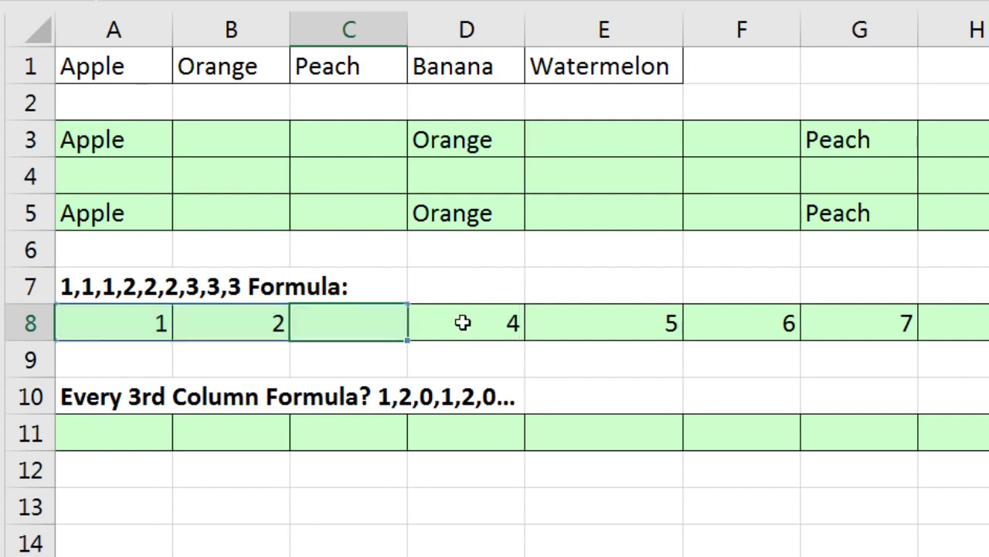
{"action": "left_click", "coordinate": [462, 322]}
{"action": "key", "text": "F2"}
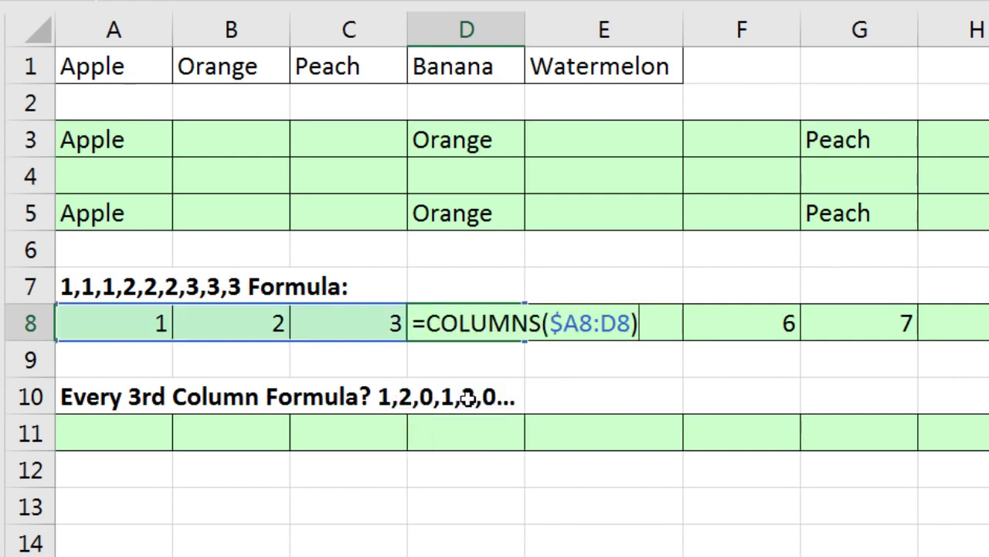
{"action": "key", "text": "ctrl+Return"}
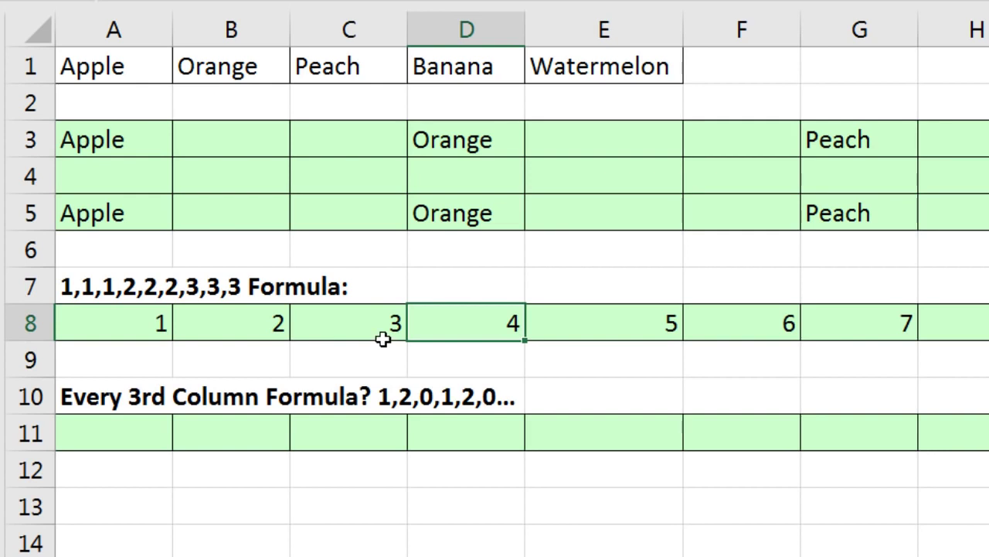
Change the A8 formula to =COLUMNS($A8:A8)/3 and fill it across the green cells of row 8
{"action": "left_click", "coordinate": [126, 323]}
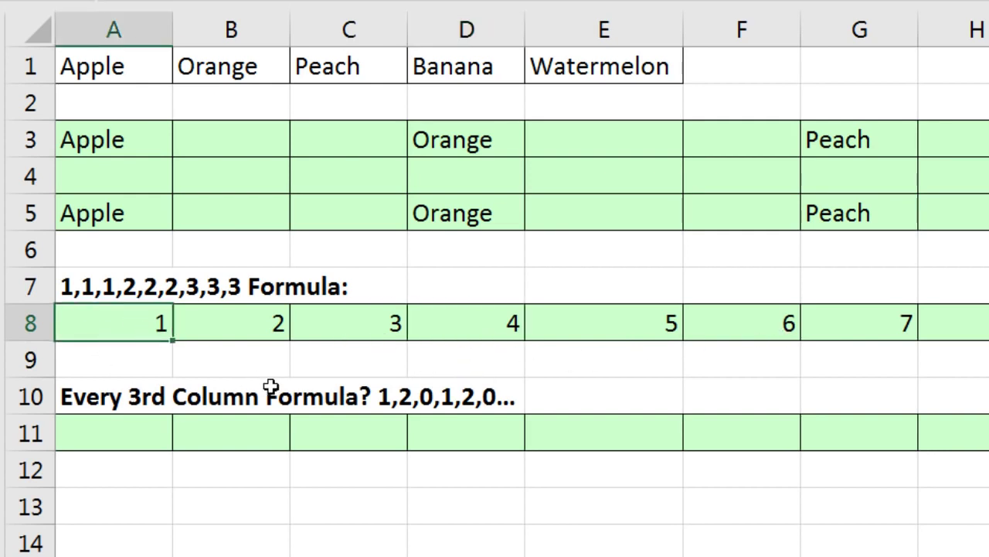
{"action": "key", "text": "F2"}
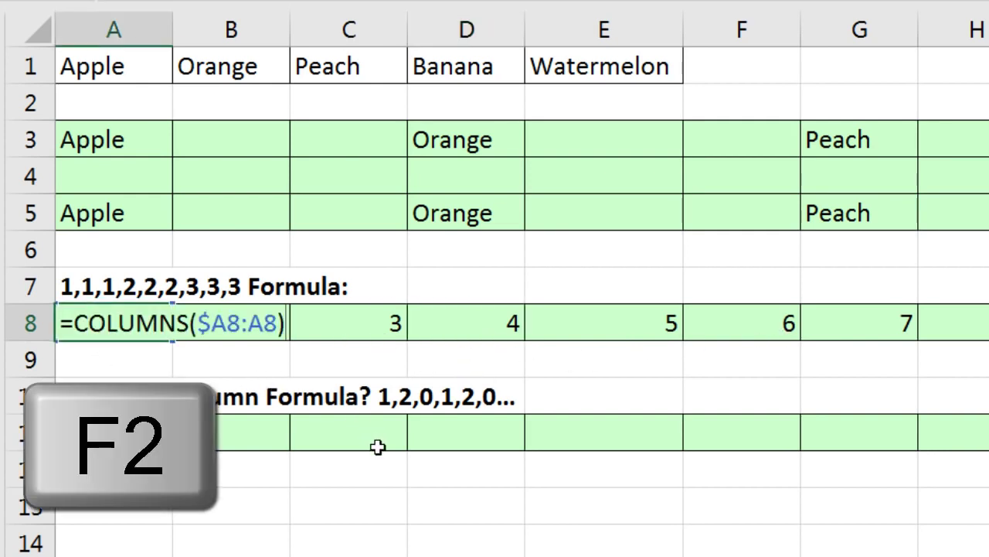
{"action": "type", "text": "/"}
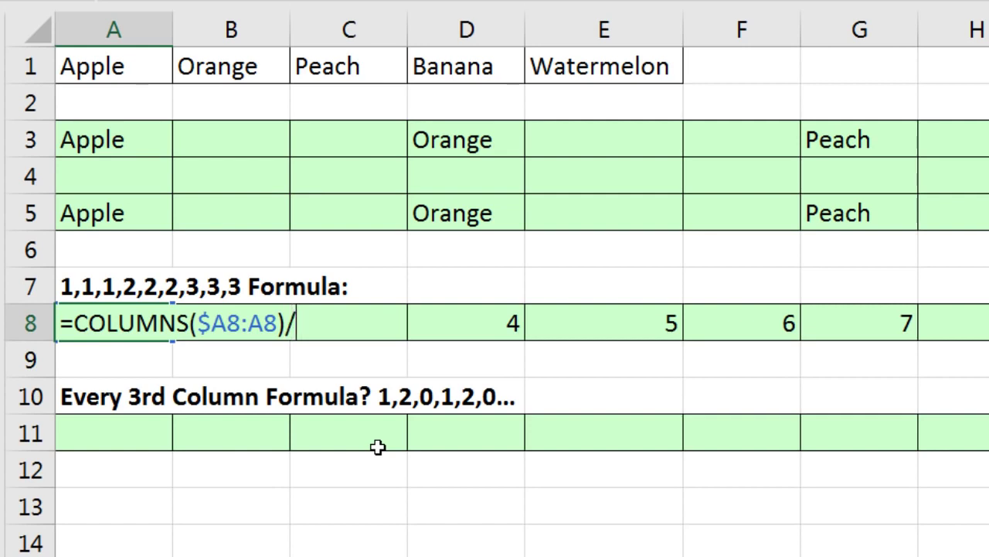
{"action": "type", "text": "3"}
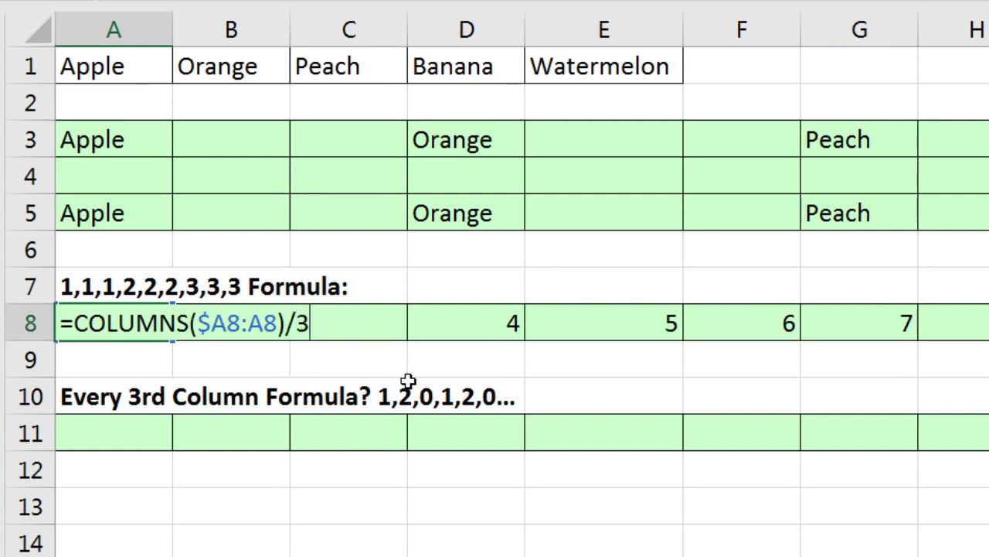
{"action": "key", "text": "ctrl+Return"}
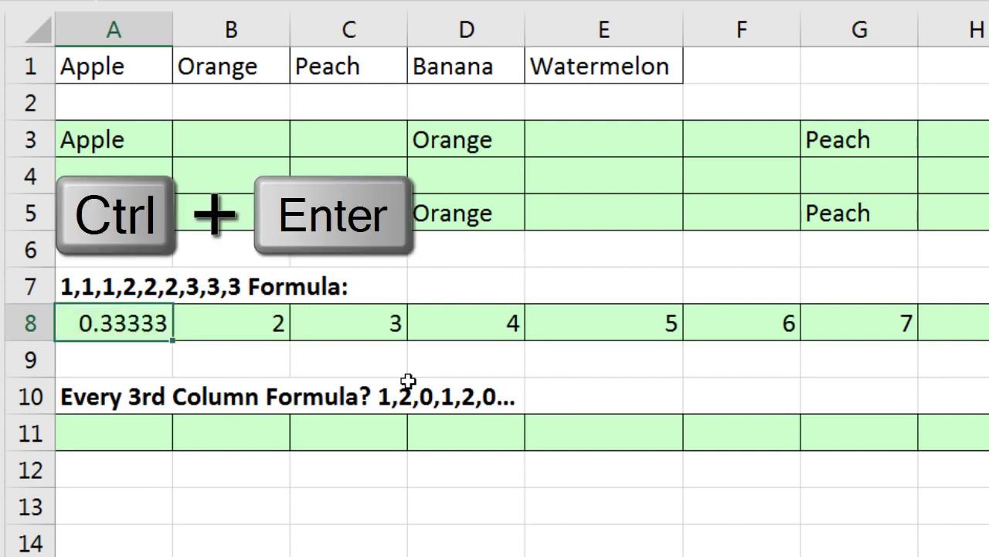
{"action": "left_click_drag", "start_coordinate": [171, 340], "coordinate": [982, 344]}
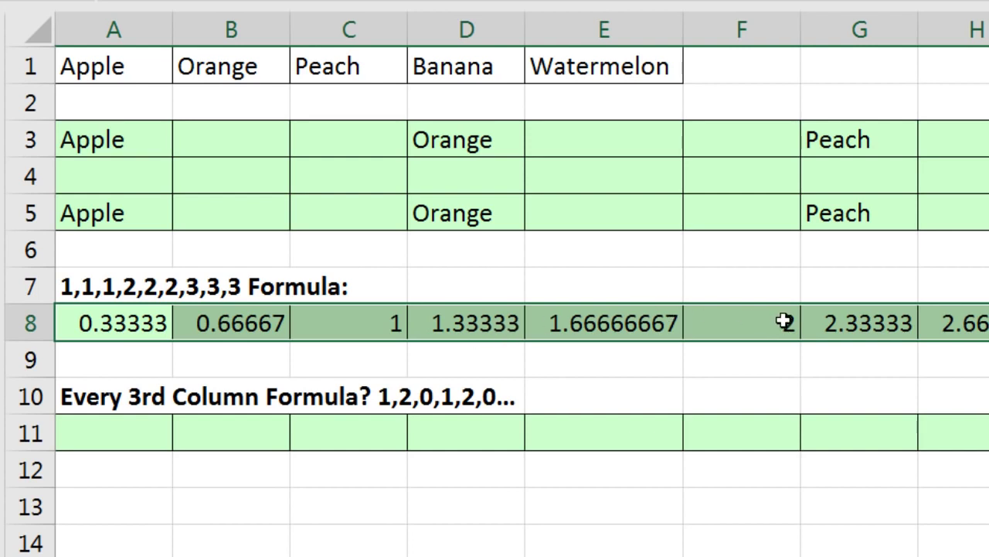
Change the A8 formula to =ROUNDUP(COLUMNS($A8:A8)/3,0) and fill it across the green cells of row 8
{"action": "left_click", "coordinate": [112, 320]}
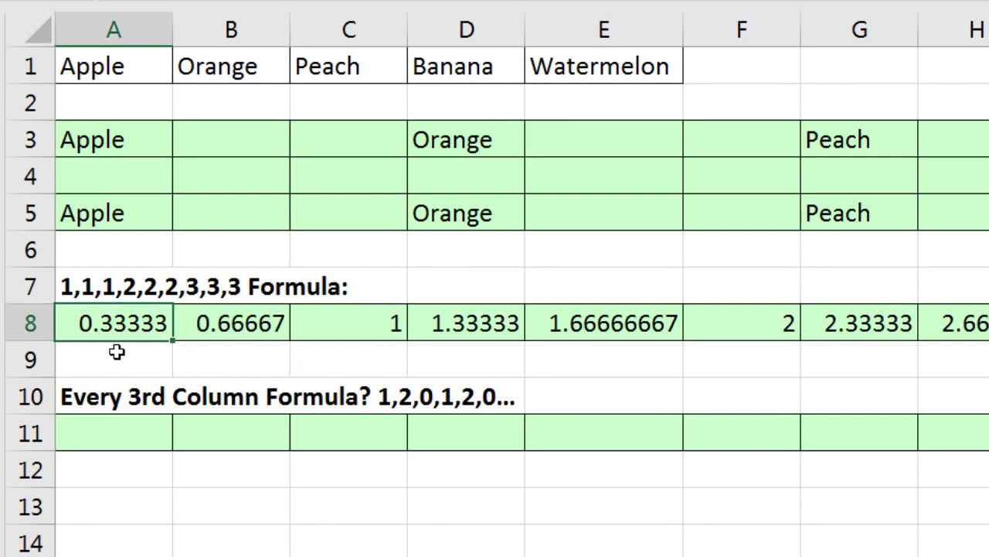
{"action": "key", "text": "F2"}
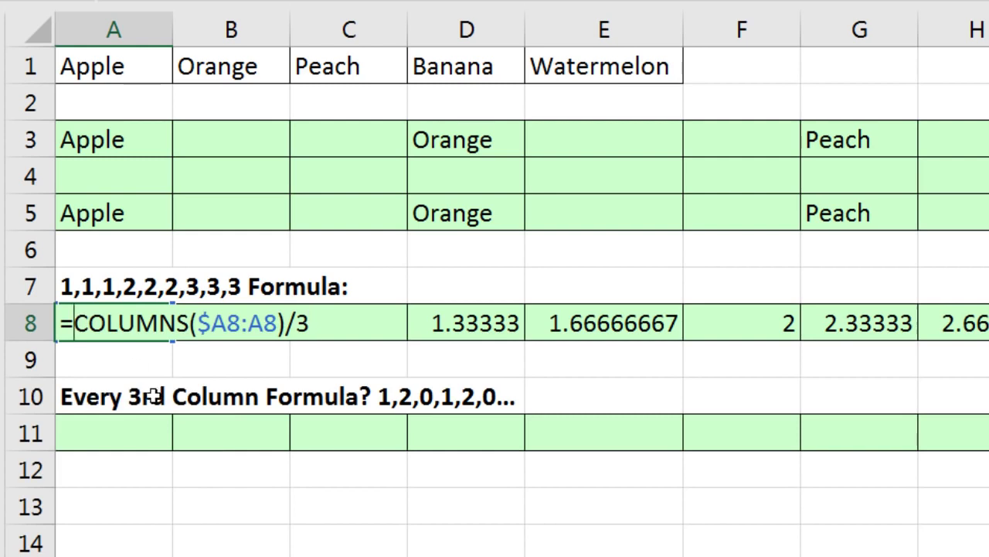
{"action": "type", "text": "roundup"}
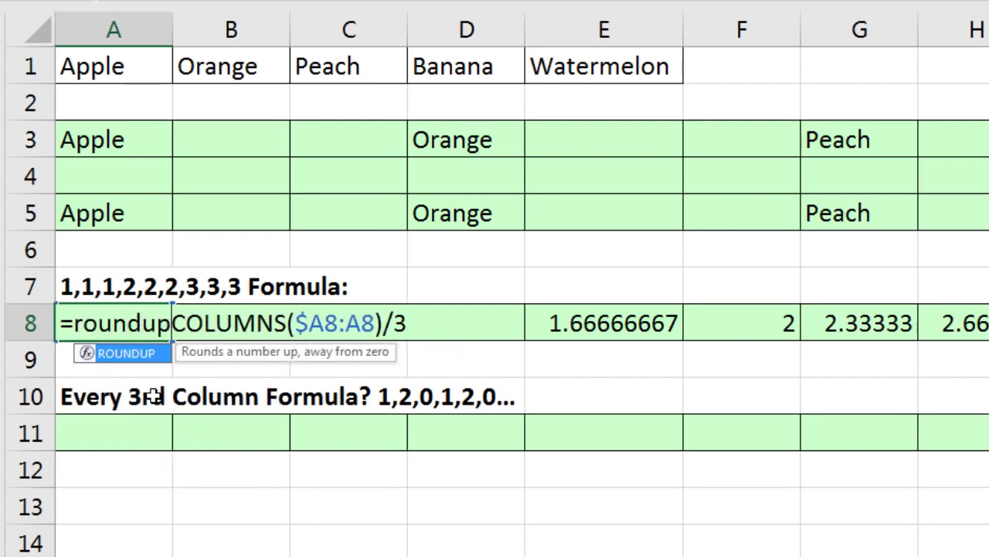
{"action": "key", "text": "Tab"}
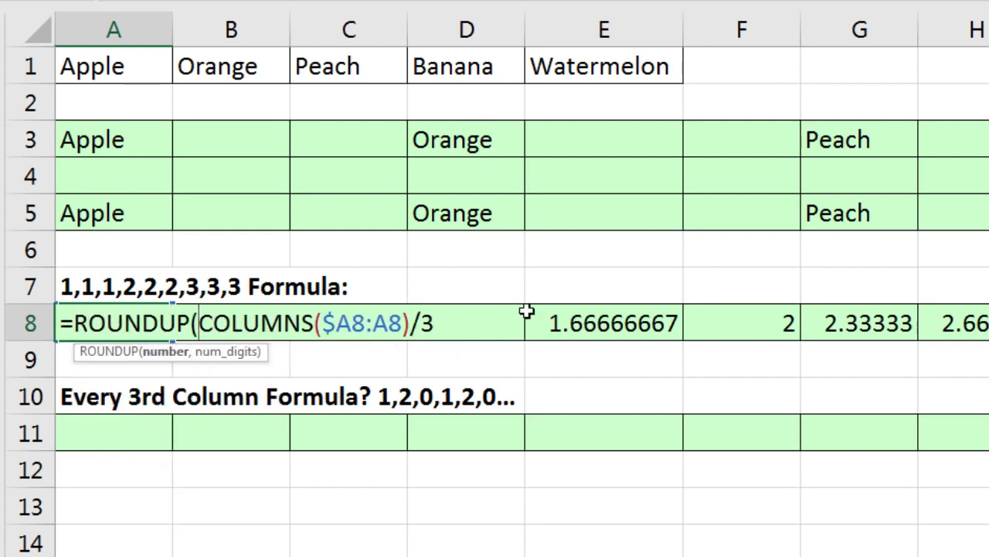
{"action": "left_click", "coordinate": [442, 325]}
{"action": "type", "text": ","}
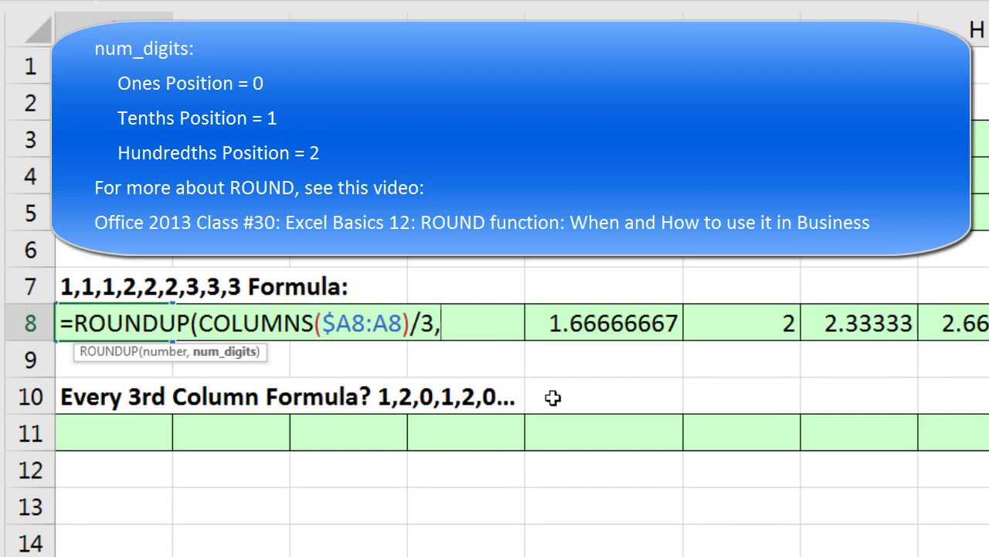
{"action": "type", "text": "0"}
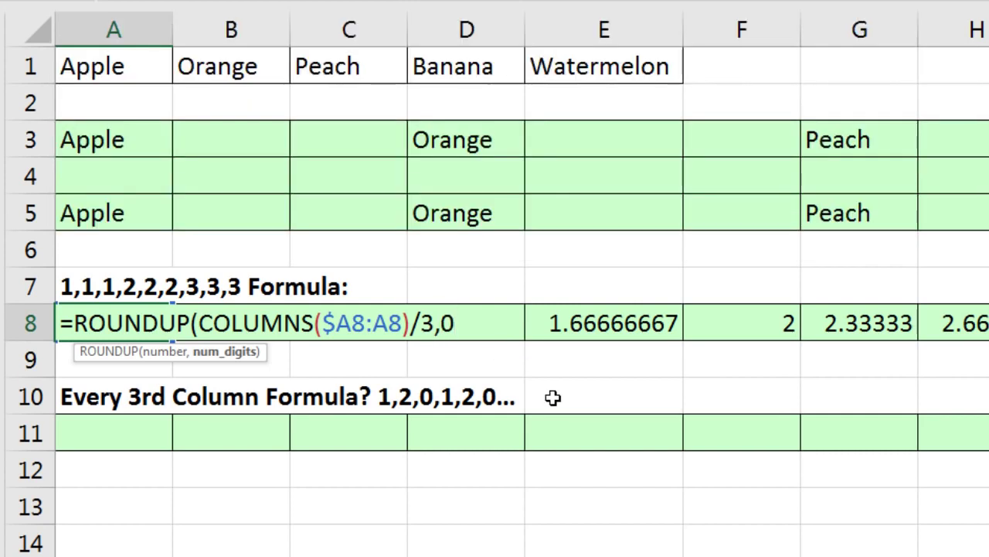
{"action": "type", "text": ")"}
{"action": "key", "text": "ctrl+Return"}
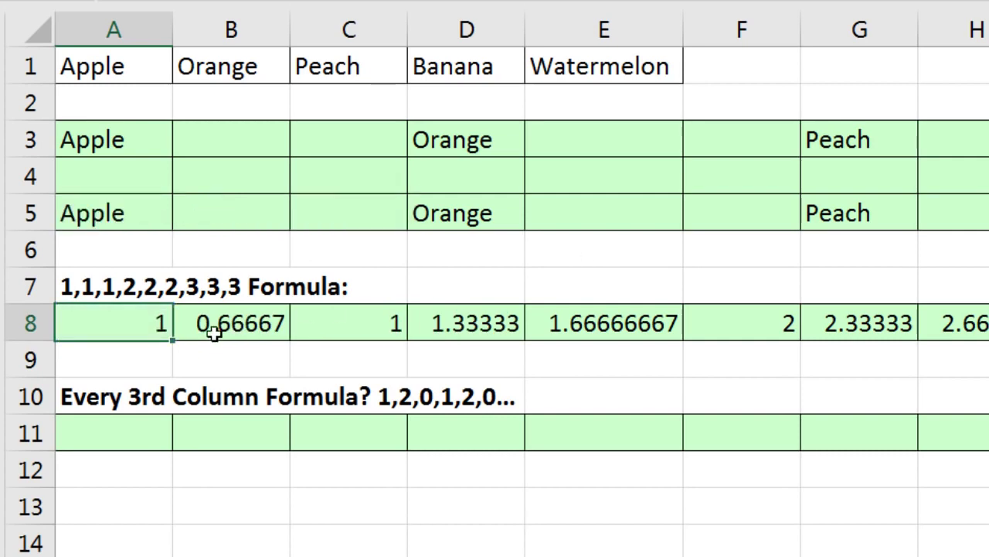
{"action": "left_click_drag", "start_coordinate": [172, 340], "coordinate": [988, 363]}
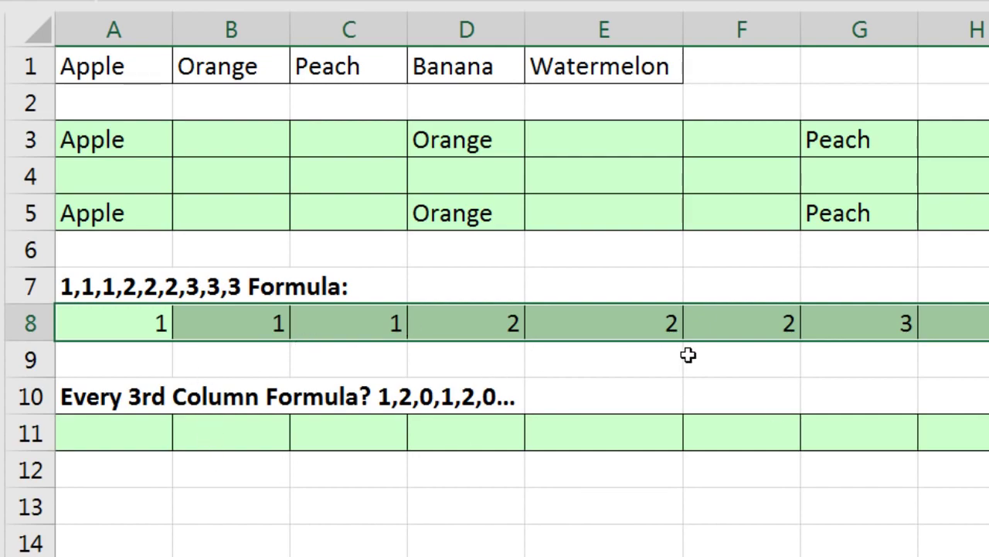
Enter the label # of Columns in G1 with the value 3 in H1, and widen column G to fit the label
{"action": "left_click", "coordinate": [858, 62]}
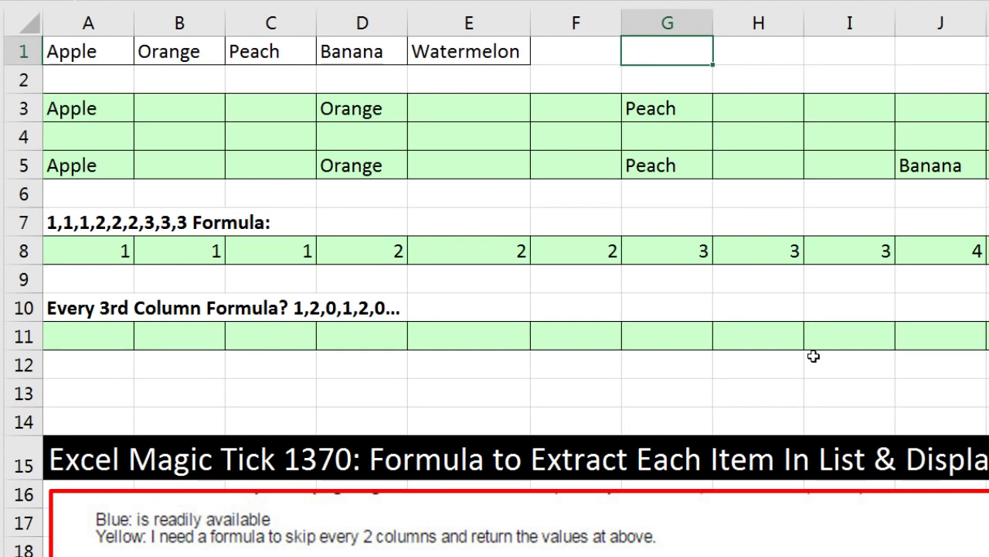
{"action": "type", "text": "# of"}
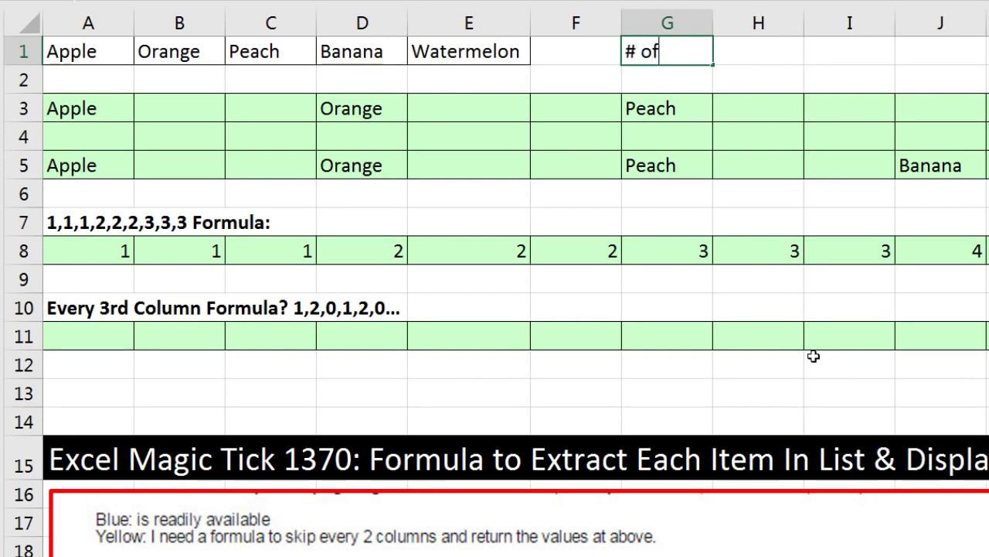
{"action": "type", "text": " Columns"}
{"action": "key", "text": "Tab"}
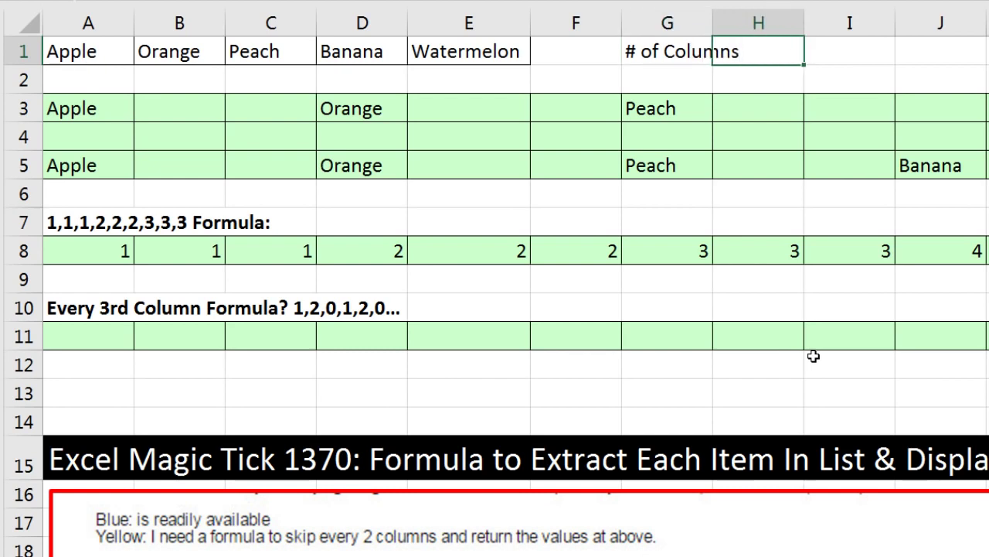
{"action": "type", "text": "3"}
{"action": "left_click", "coordinate": [907, 45]}
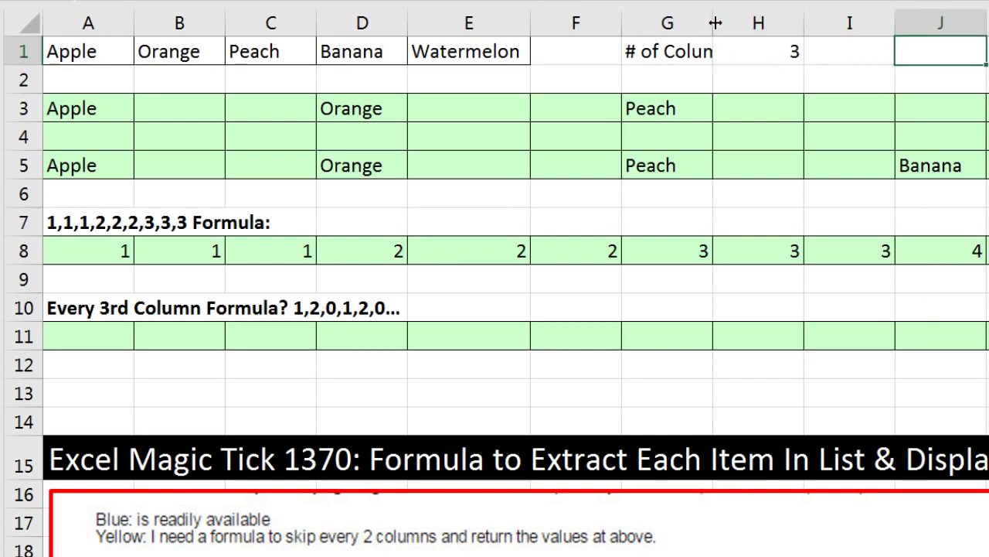
{"action": "left_click_drag", "start_coordinate": [711, 21], "coordinate": [748, 19]}
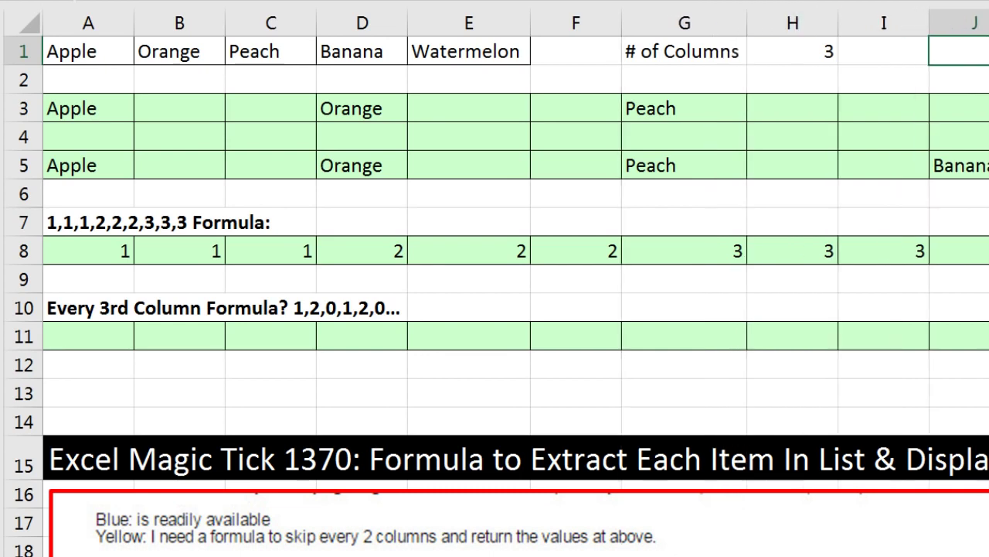
Replace the 3 in the A8 formula with the absolute reference $H$1 and fill it across the green cells of row 8
{"action": "left_click", "coordinate": [805, 53]}
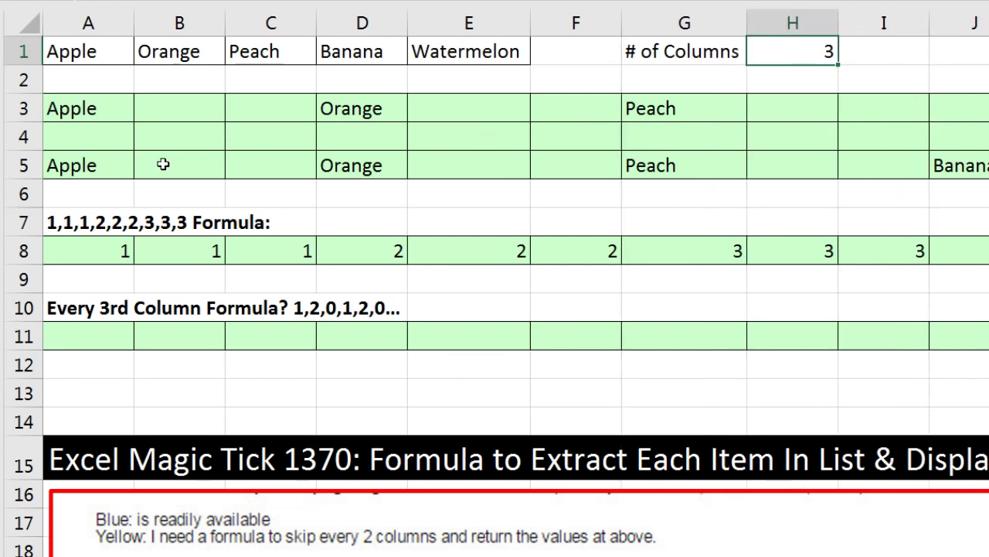
{"action": "left_click", "coordinate": [77, 241]}
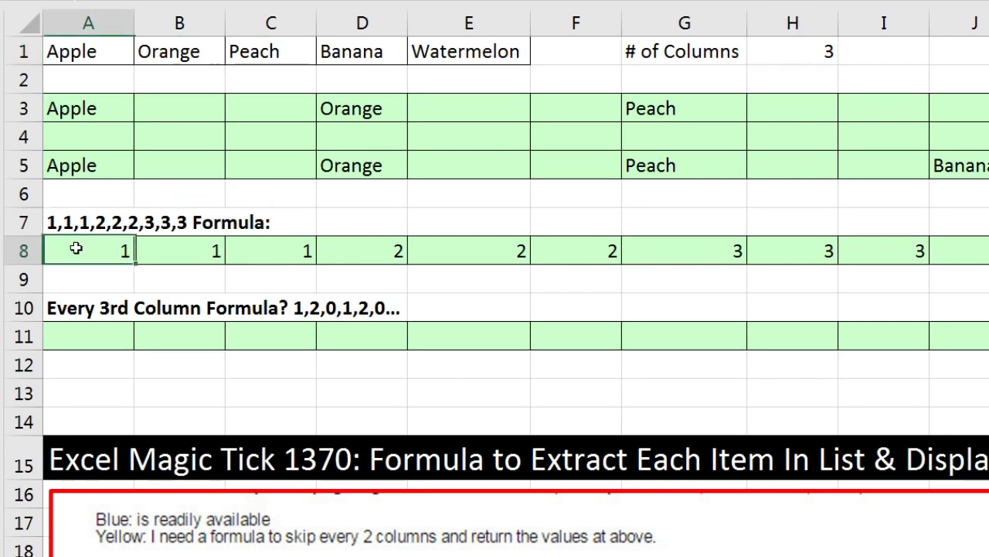
{"action": "key", "text": "F2"}
{"action": "double_click", "coordinate": [333, 252]}
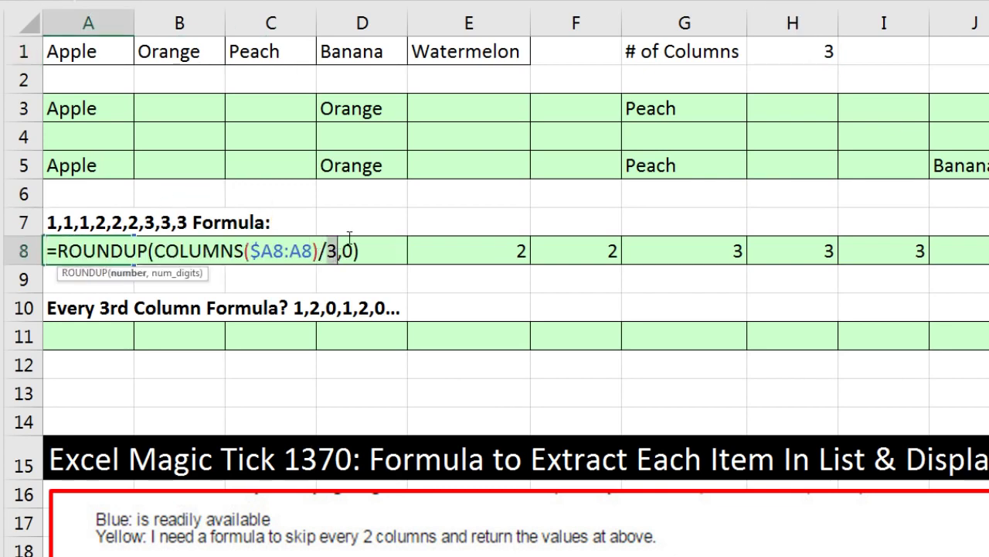
{"action": "left_click", "coordinate": [793, 50]}
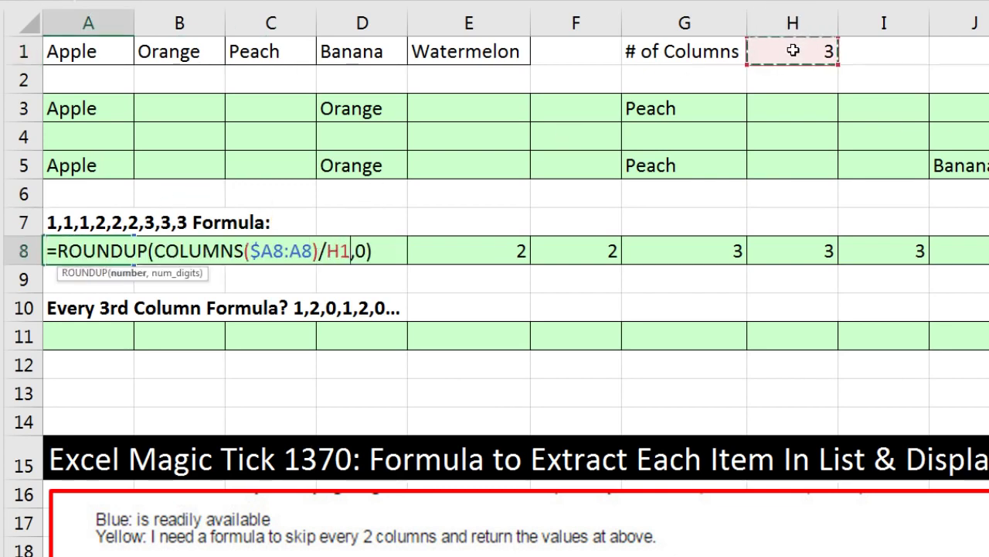
{"action": "key", "text": "F4"}
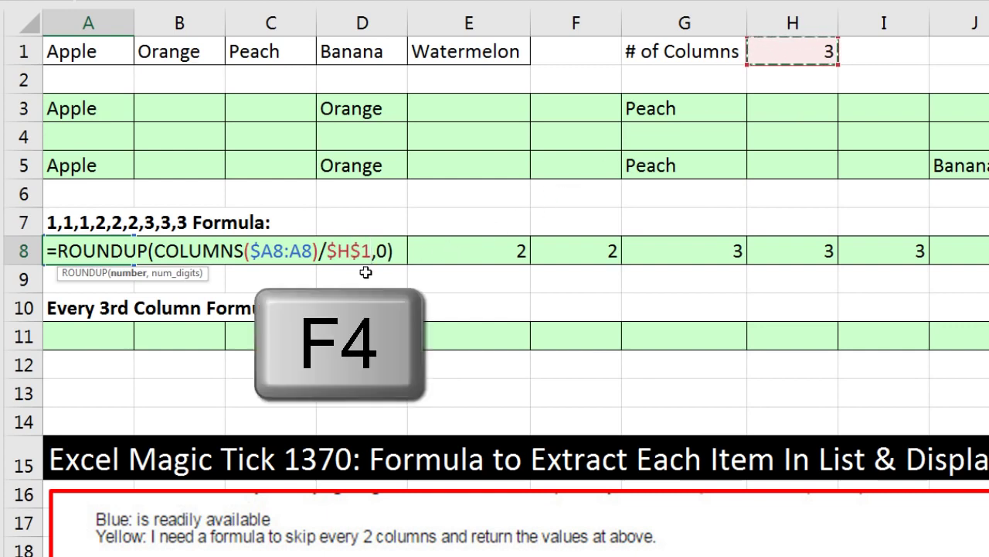
{"action": "key", "text": "ctrl+Return"}
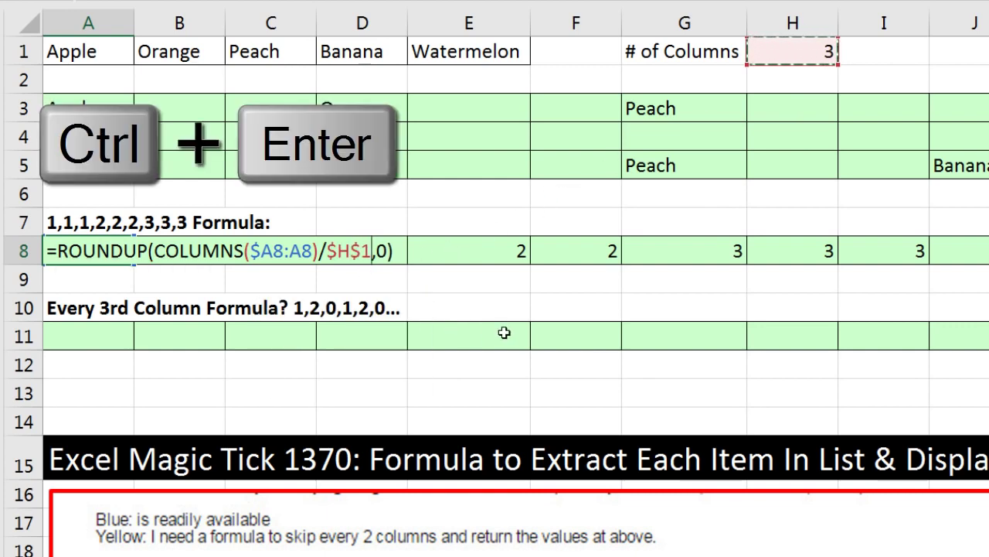
{"action": "left_click_drag", "start_coordinate": [485, 270], "coordinate": [988, 263]}
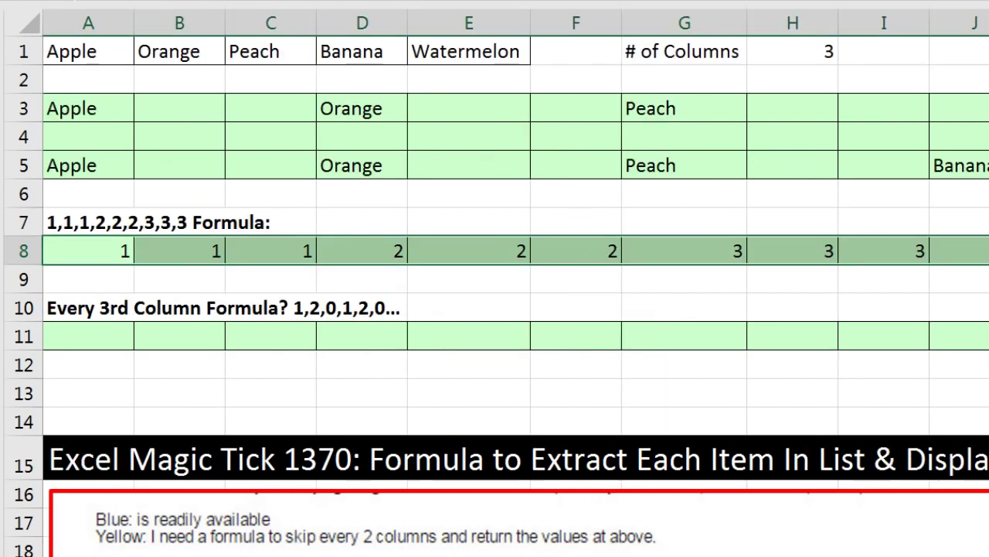
Test the row 8 formulas with 5 as the number of columns in H1, and undo the change
{"action": "left_click", "coordinate": [756, 48]}
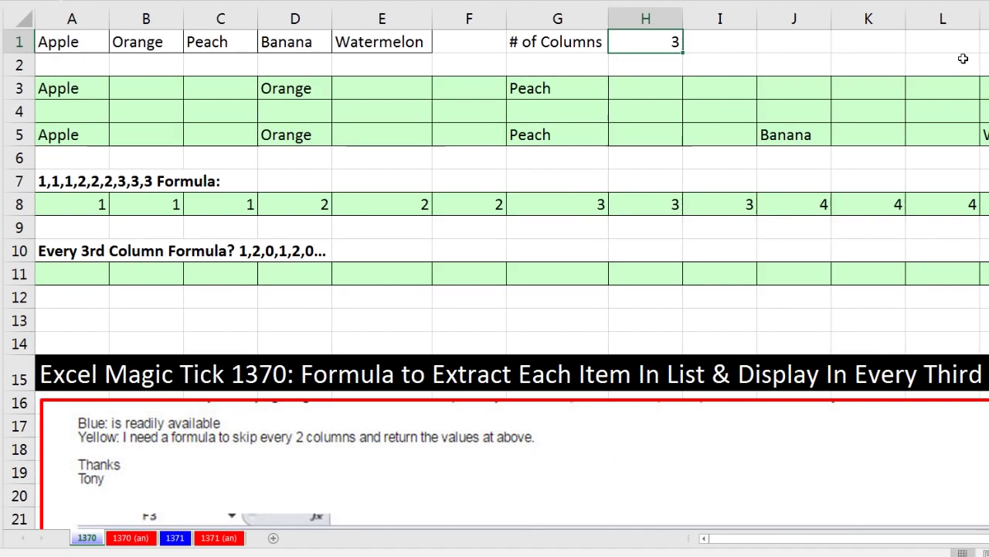
{"action": "type", "text": "5"}
{"action": "key", "text": "ctrl+Return"}
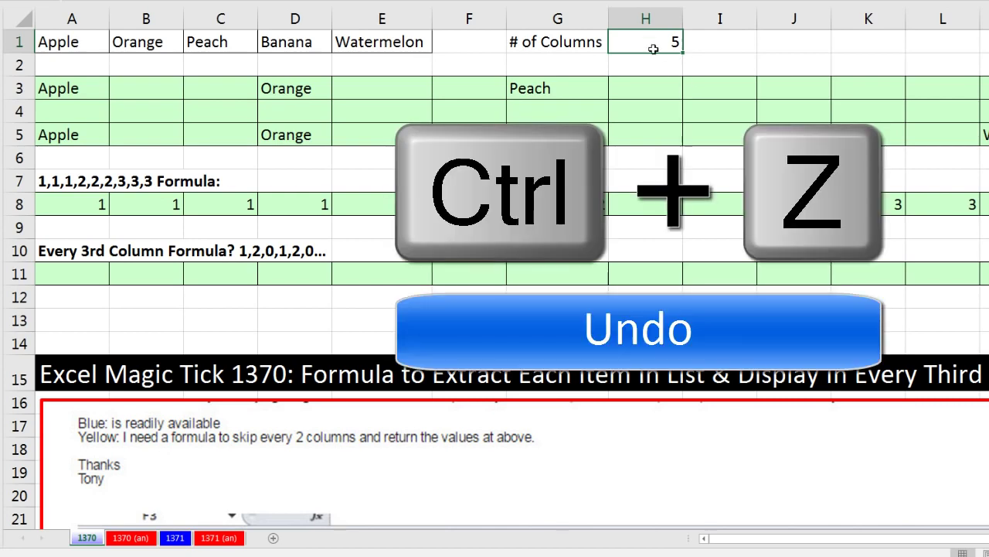
{"action": "key", "text": "ctrl+z"}
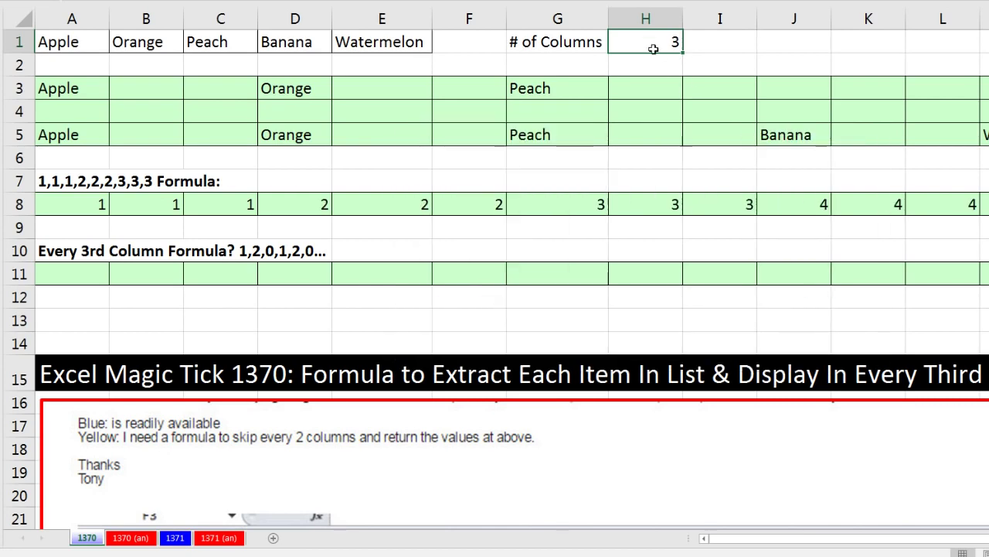
Format the # of Columns label in G1 with a red fill and white text, and add borders to G1:H1
{"action": "left_click", "coordinate": [592, 42]}
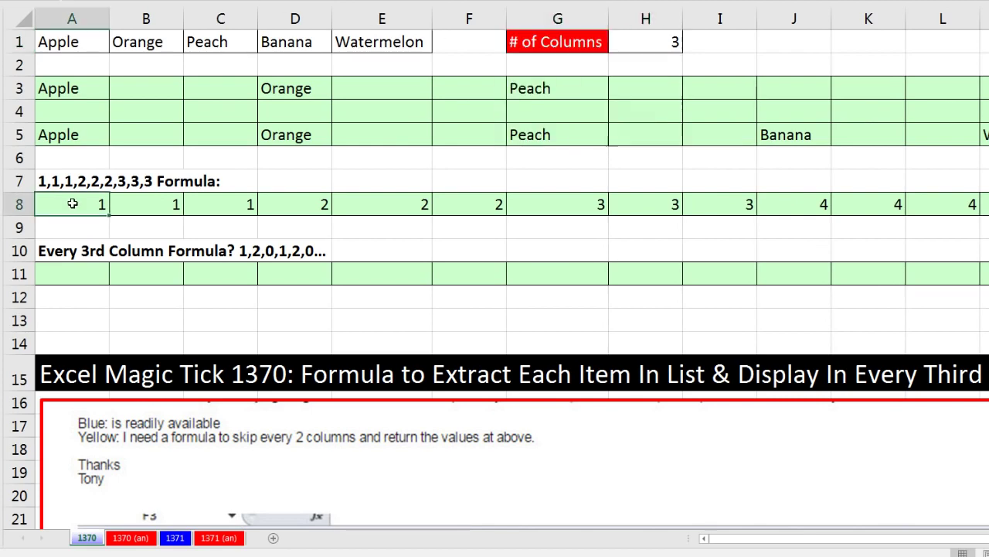
Copy the ROUNDUP formula from A8 into A4 and fill it across the green cells of row 4
{"action": "double_click", "coordinate": [69, 199]}
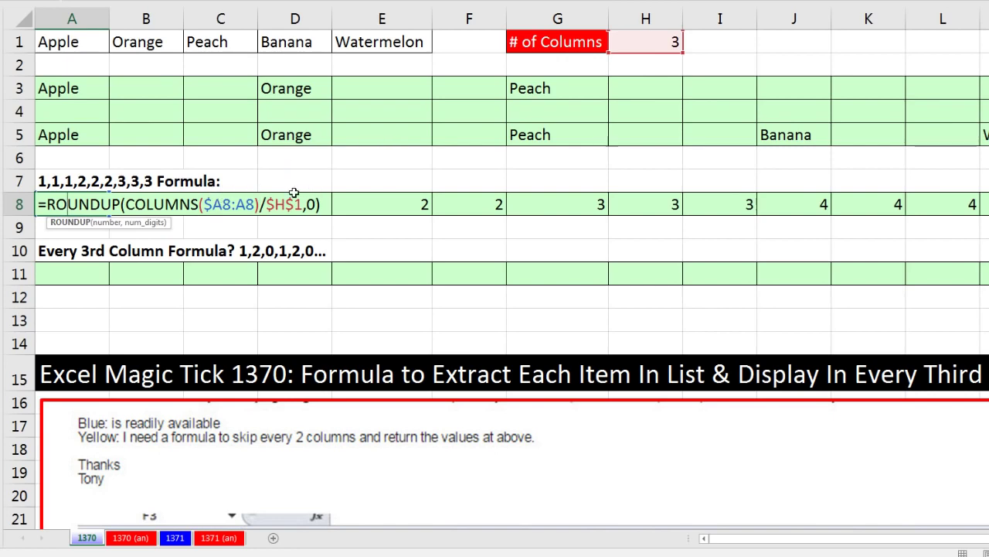
{"action": "key", "text": "ctrl+Return"}
{"action": "key", "text": "ctrl+c"}
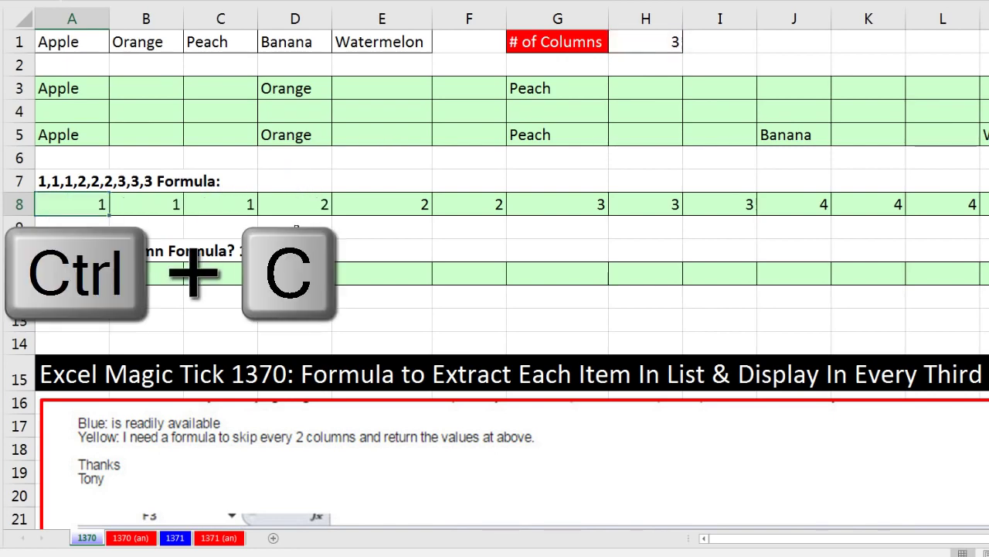
{"action": "left_click", "coordinate": [82, 110]}
{"action": "key", "text": "ctrl+v"}
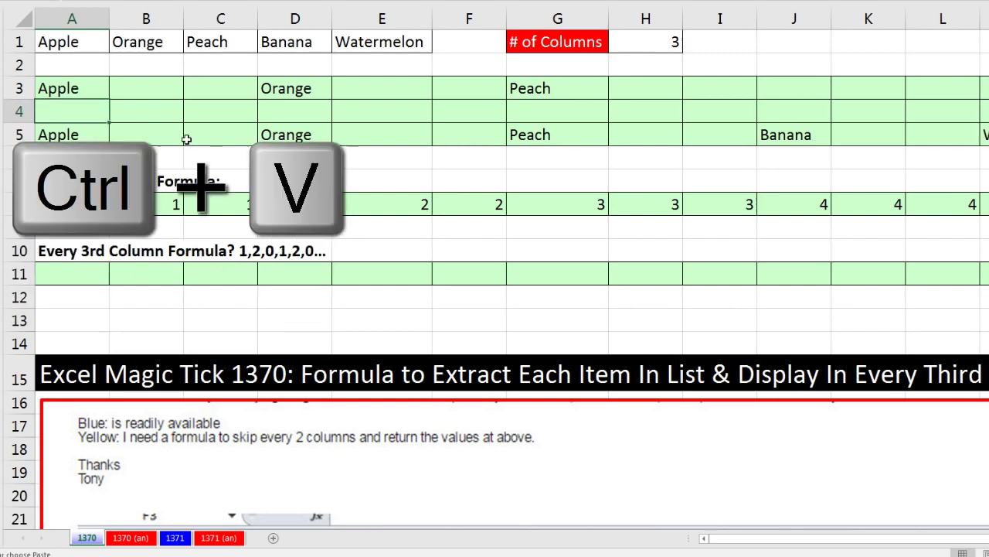
{"action": "left_click_drag", "start_coordinate": [110, 122], "coordinate": [898, 124]}
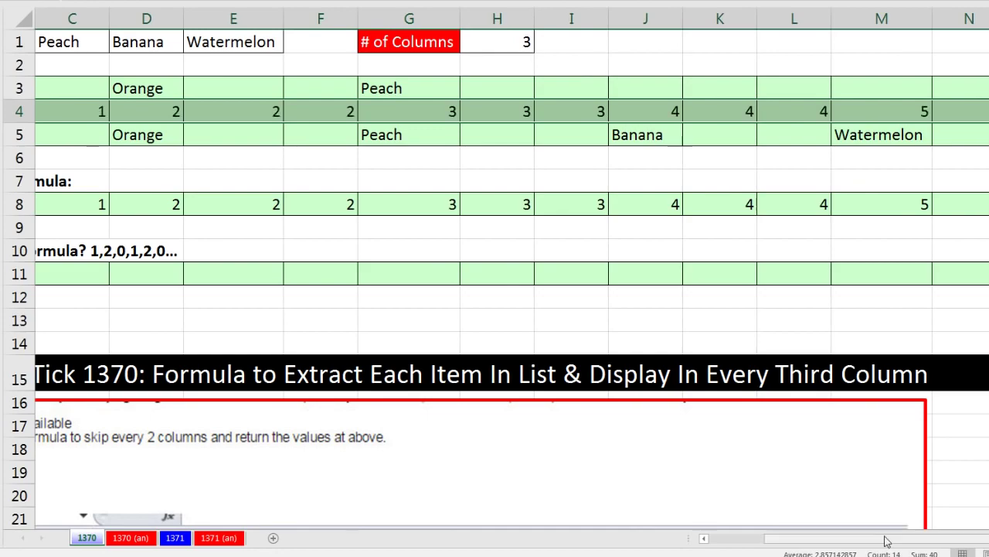
Wrap the A4 ROUNDUP formula in INDEX with $A$1:$E$1 as the array, and fill it across the green cells of row 4
{"action": "left_click_drag", "start_coordinate": [877, 537], "coordinate": [721, 538]}
{"action": "left_click", "coordinate": [50, 111]}
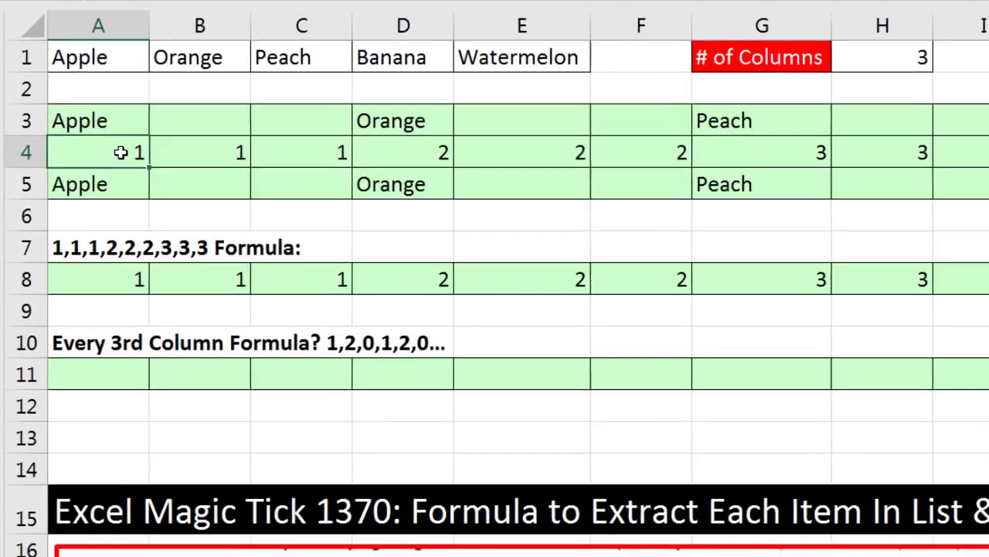
{"action": "key", "text": "F2"}
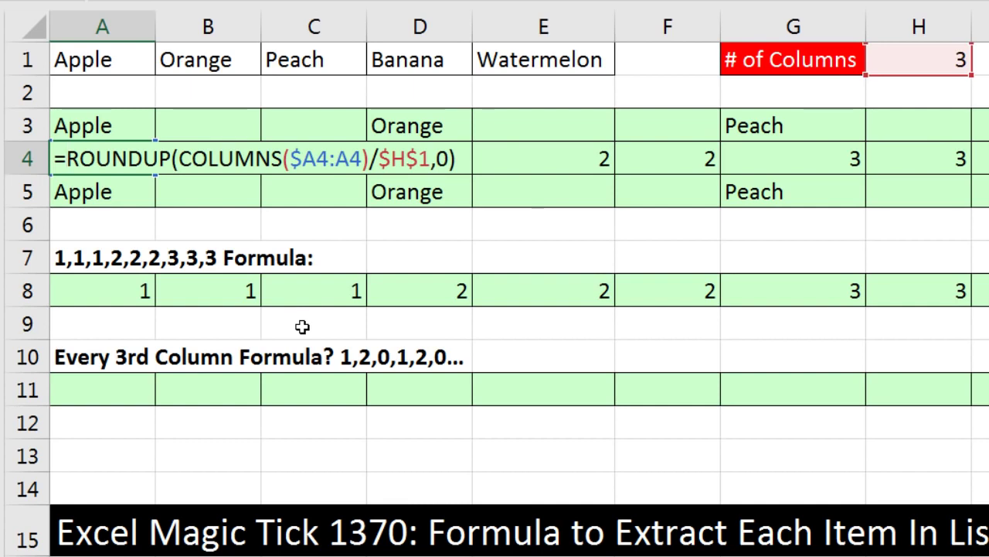
{"action": "type", "text": "in"}
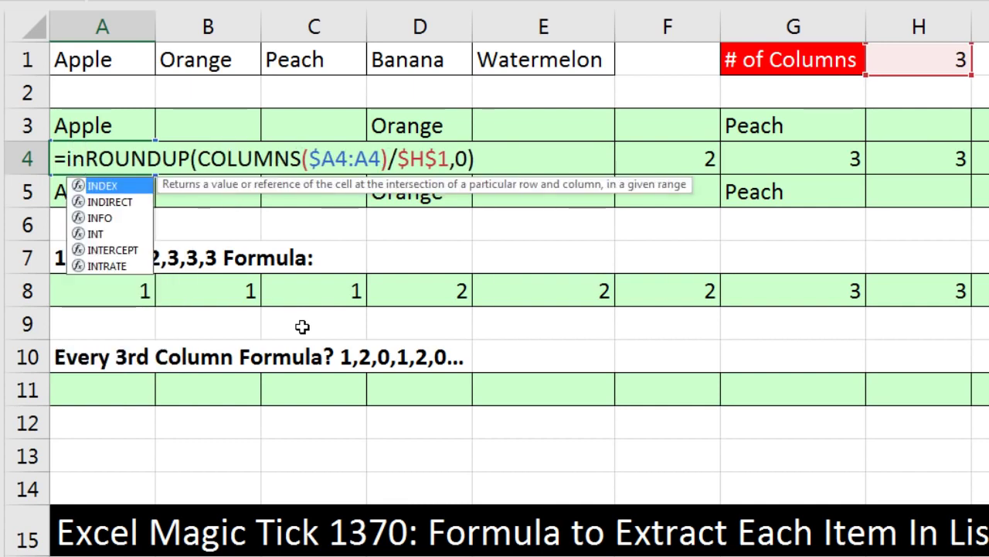
{"action": "key", "text": "Tab"}
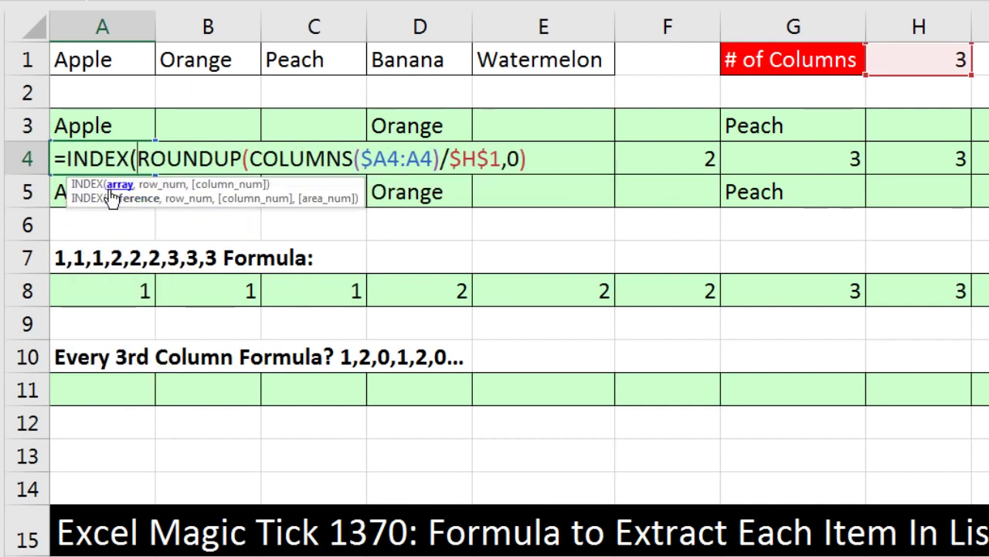
{"action": "left_click_drag", "start_coordinate": [80, 62], "coordinate": [505, 60]}
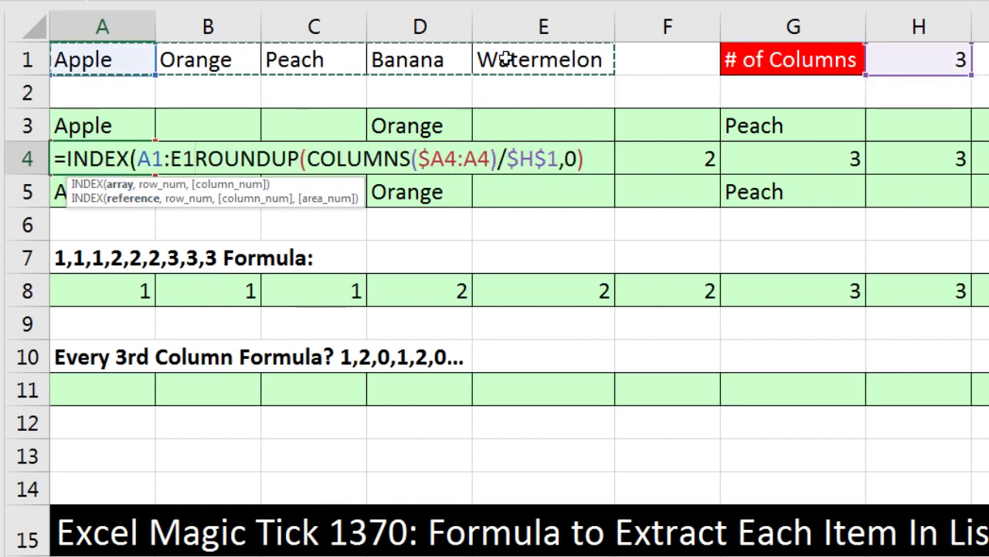
{"action": "key", "text": "F4"}
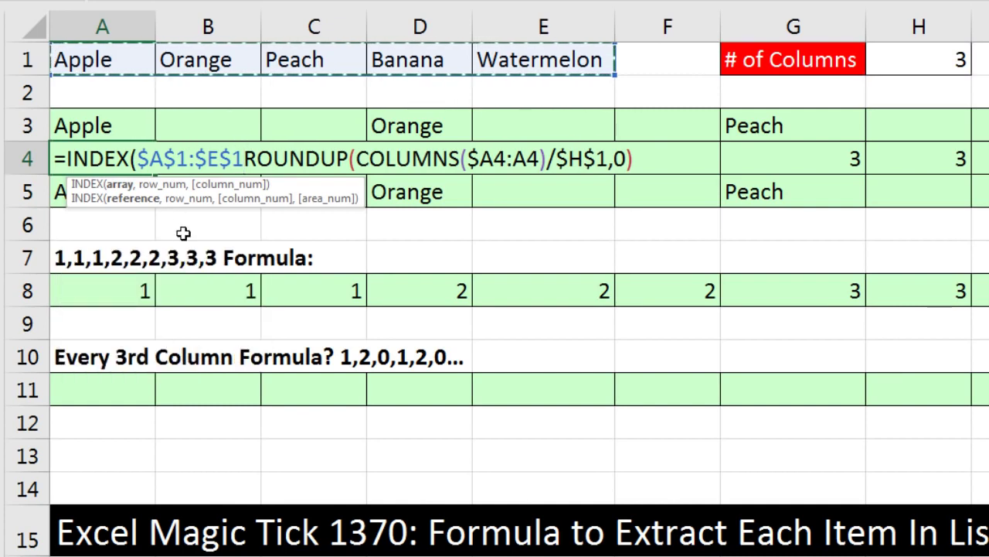
{"action": "type", "text": ","}
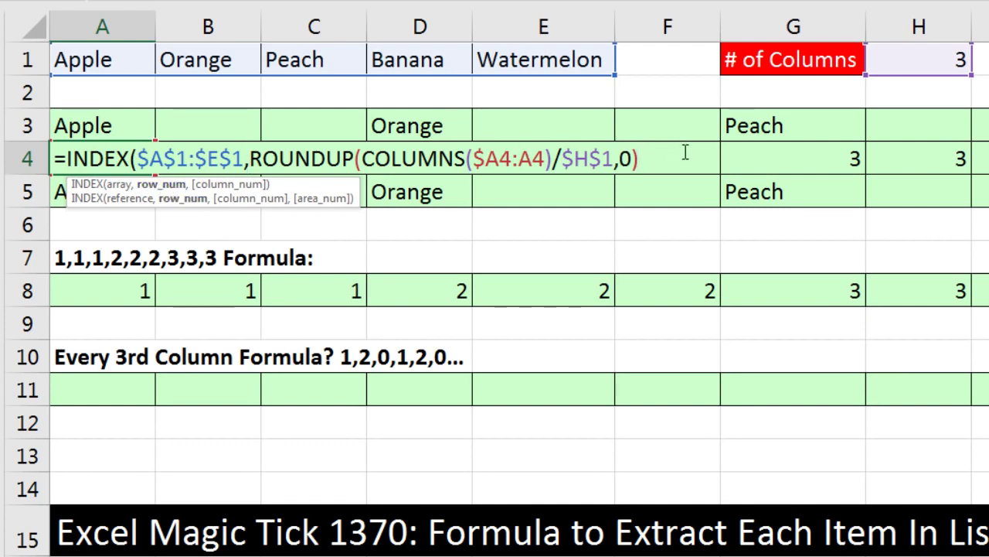
{"action": "type", "text": ")"}
{"action": "key", "text": "ctrl+Return"}
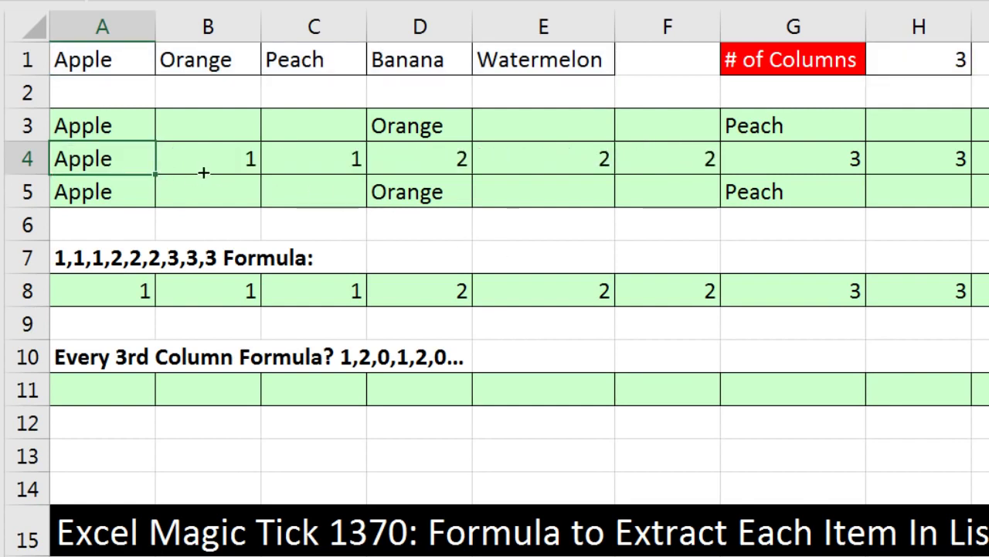
{"action": "left_click_drag", "start_coordinate": [203, 172], "coordinate": [985, 172]}
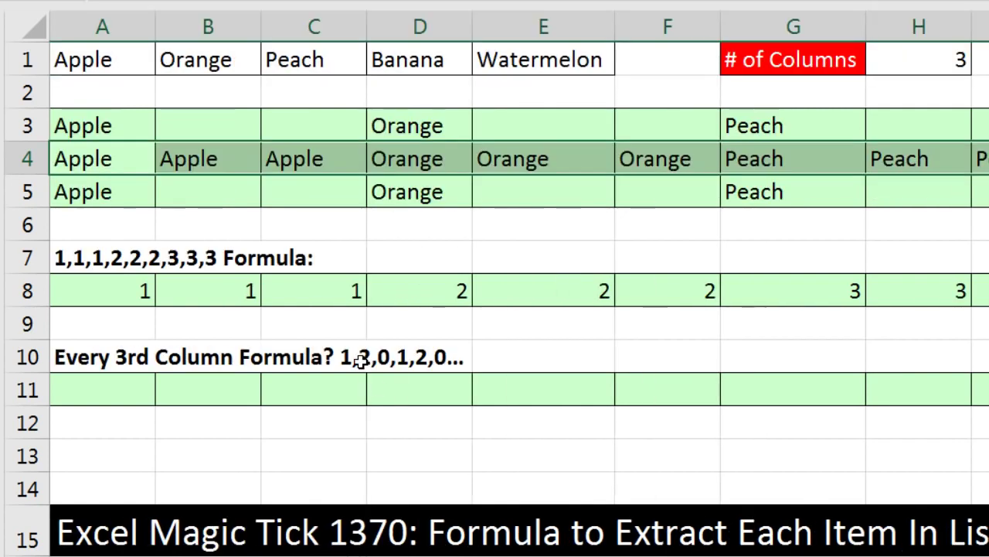
{"action": "left_click", "coordinate": [112, 155]}
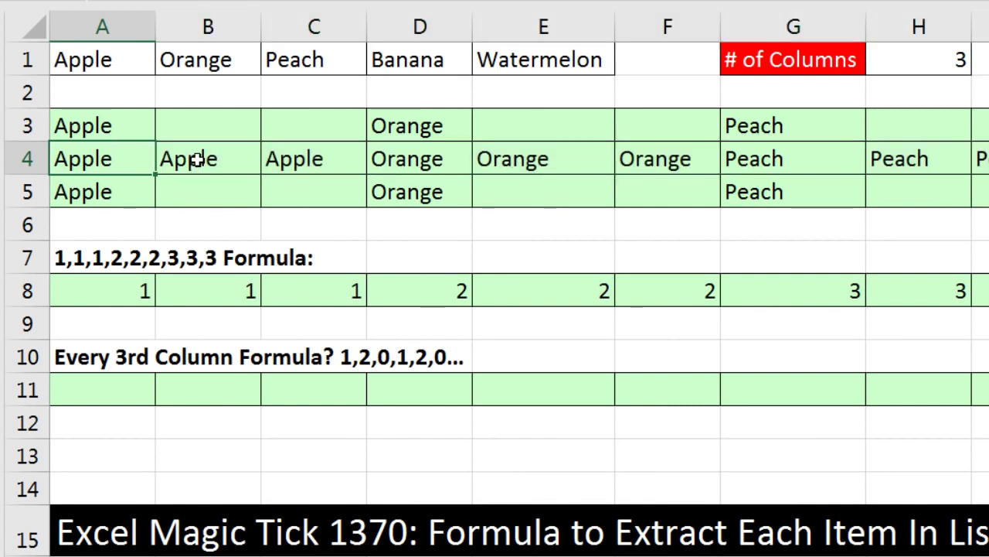
{"action": "left_click", "coordinate": [196, 159]}
{"action": "left_click", "coordinate": [329, 156]}
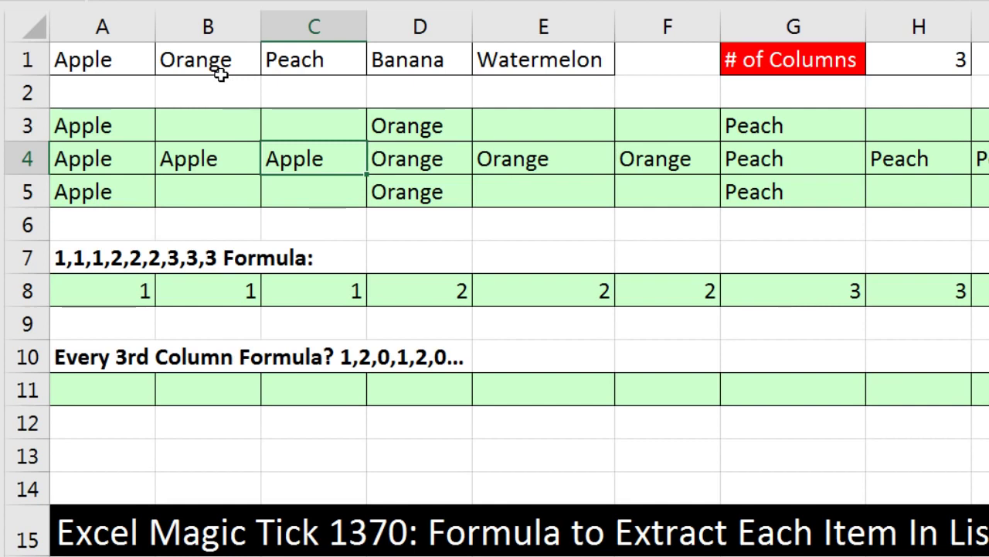
{"action": "left_click", "coordinate": [181, 160]}
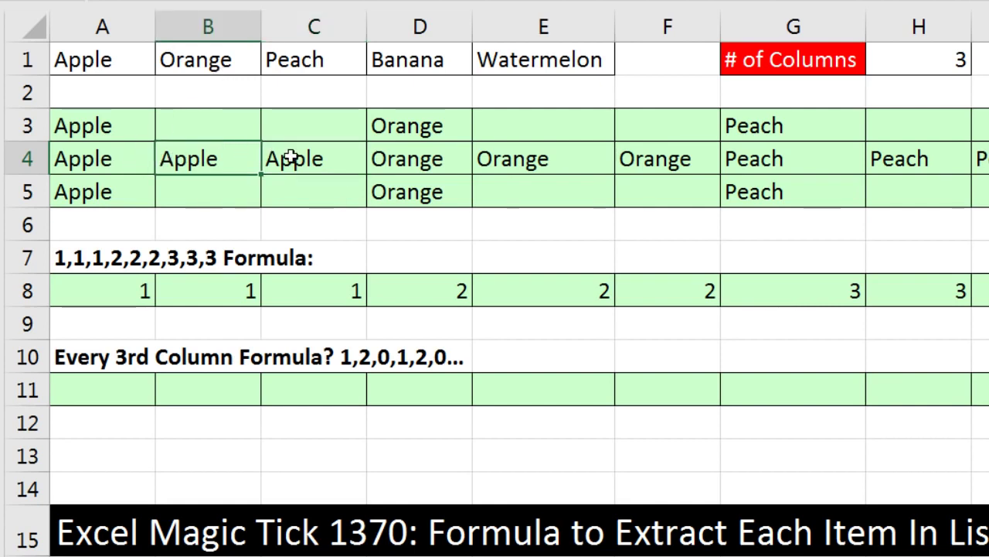
{"action": "left_click", "coordinate": [294, 157]}
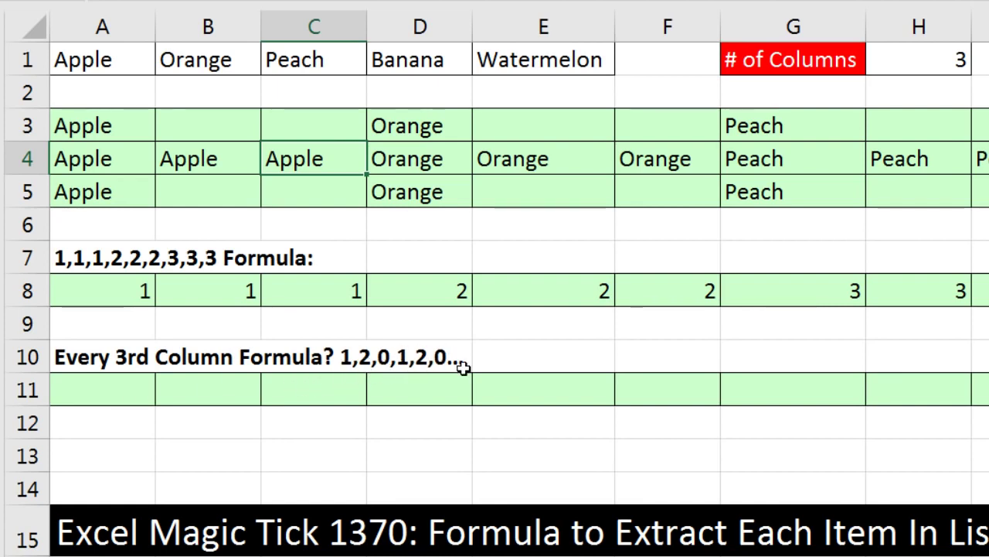
Enter =COLUMNS($A11:A11) in A11 and fill it across the green cells of row 11
{"action": "left_click", "coordinate": [100, 389]}
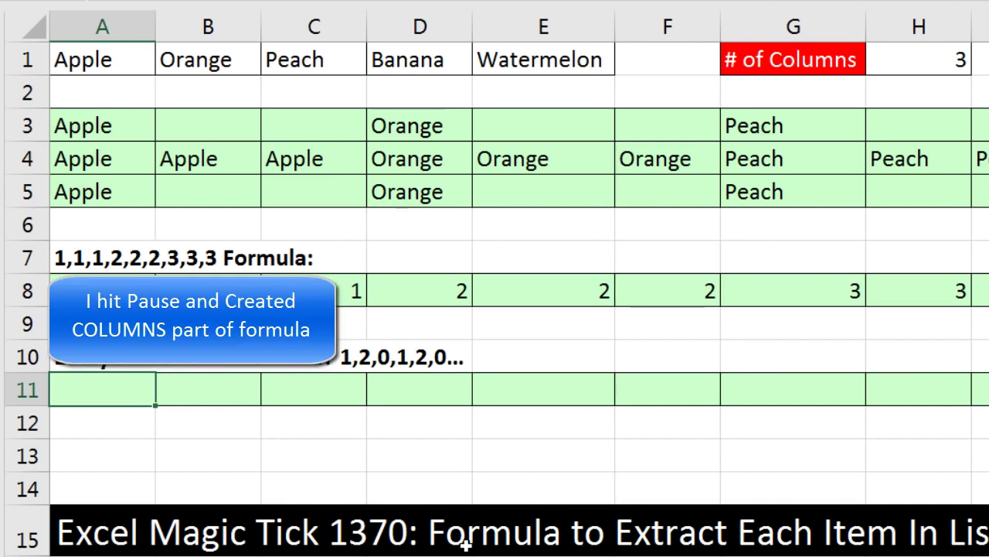
{"action": "type", "text": "=coulmn"}
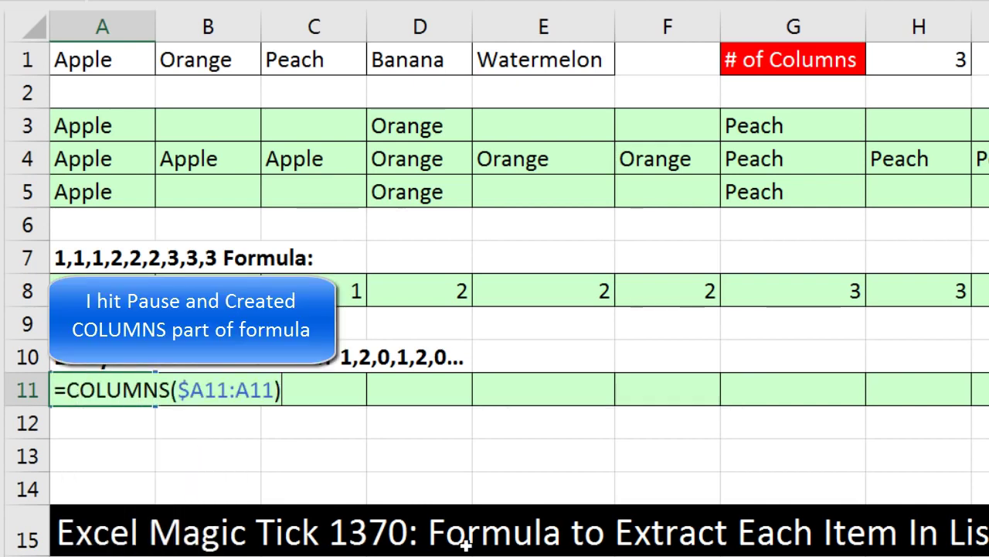
{"action": "key", "text": "ctrl+Return"}
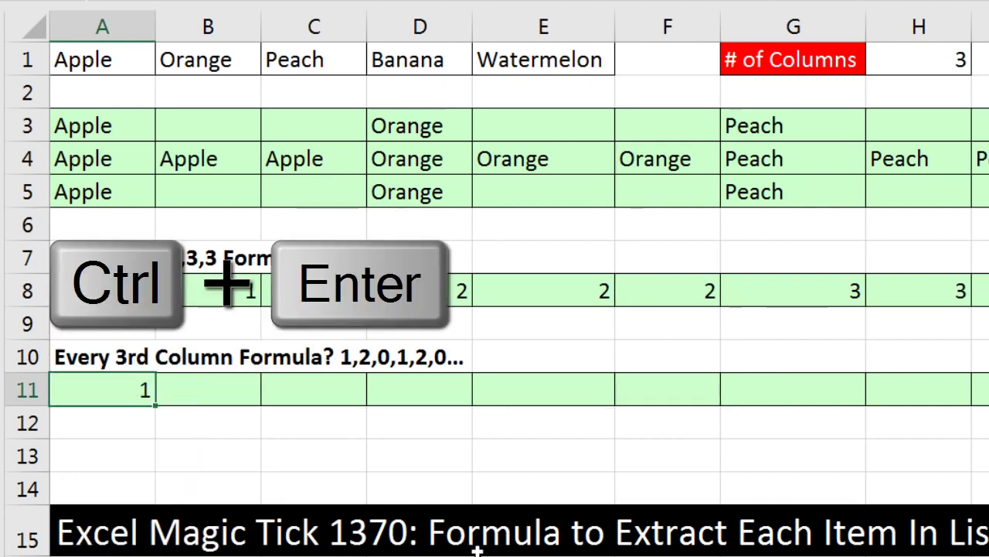
{"action": "left_click_drag", "start_coordinate": [153, 400], "coordinate": [986, 395]}
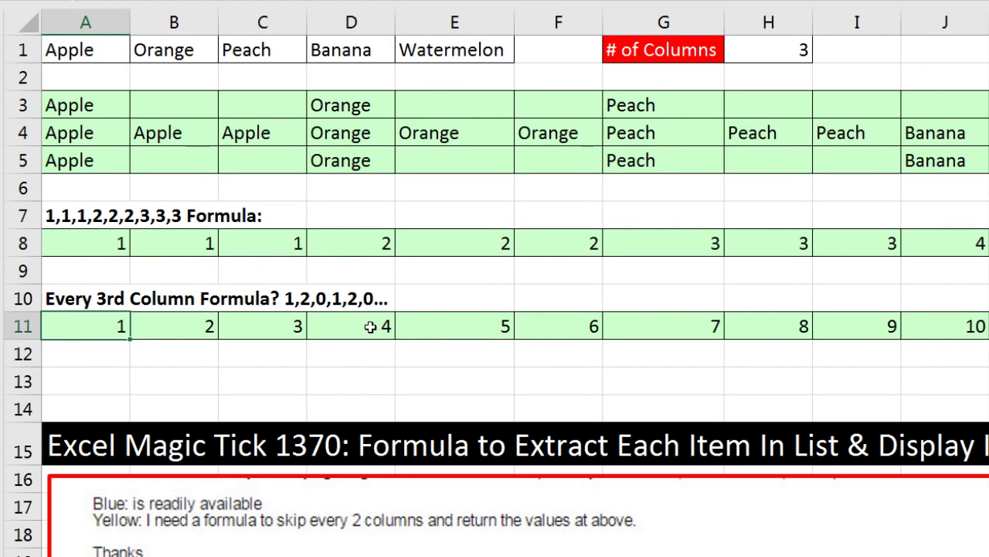
Wrap the A11 COLUMNS formula in MOD with $H$1 as the divisor, and fill it across the green cells of row 11
{"action": "double_click", "coordinate": [93, 331]}
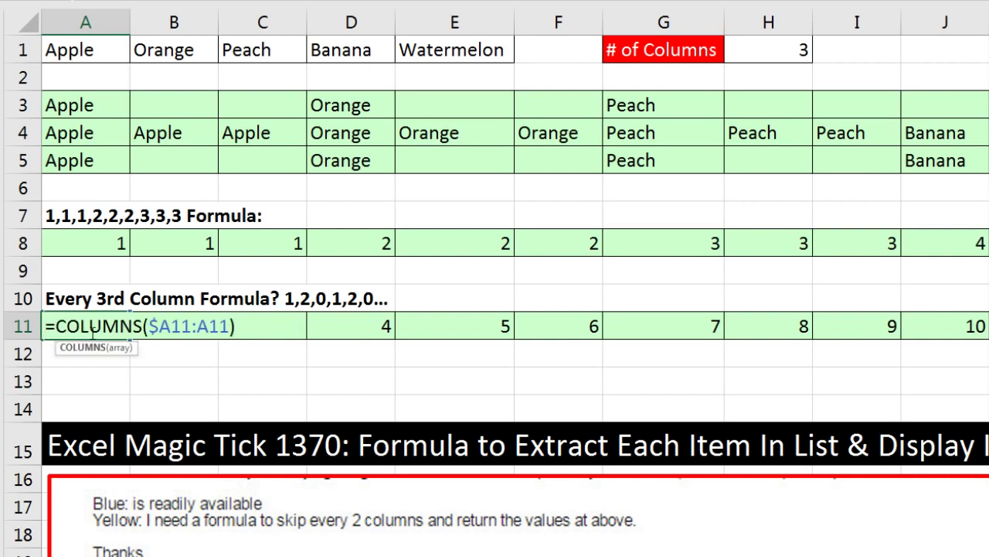
{"action": "left_click", "coordinate": [56, 326]}
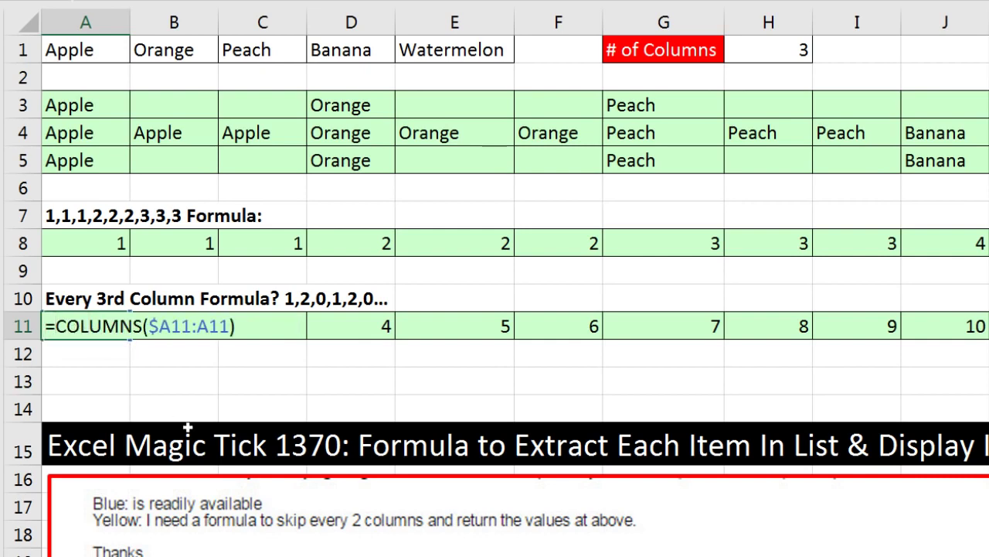
{"action": "type", "text": "mod"}
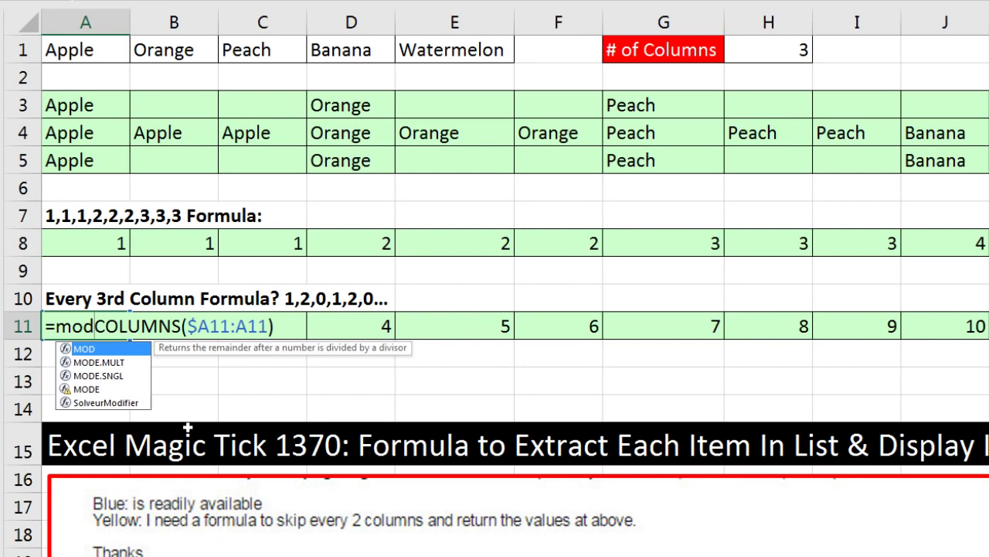
{"action": "key", "text": "Tab"}
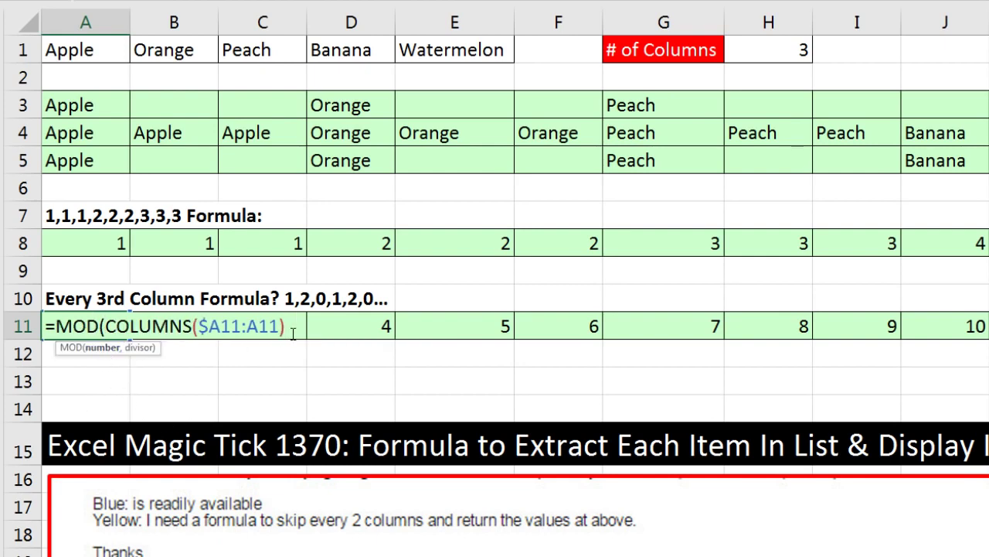
{"action": "type", "text": ","}
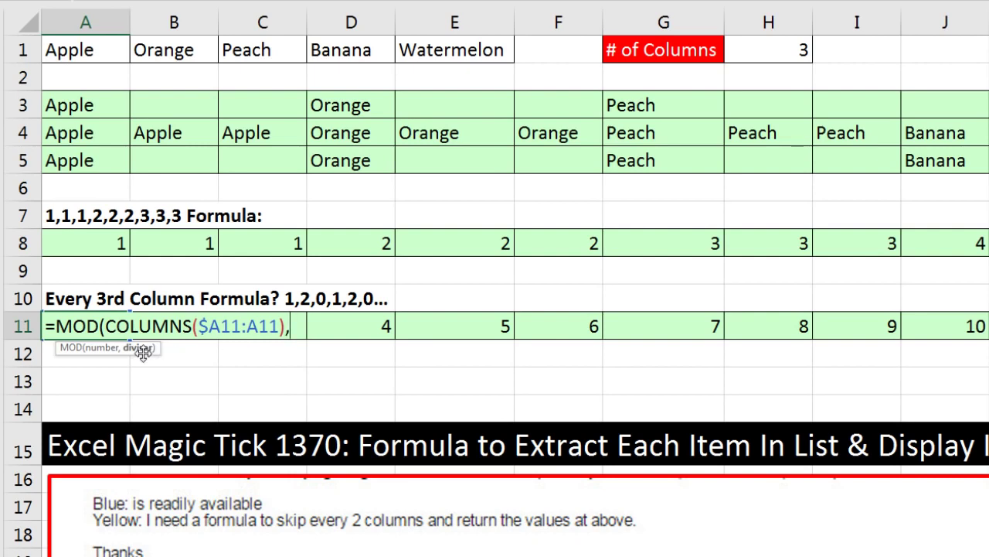
{"action": "left_click", "coordinate": [770, 51]}
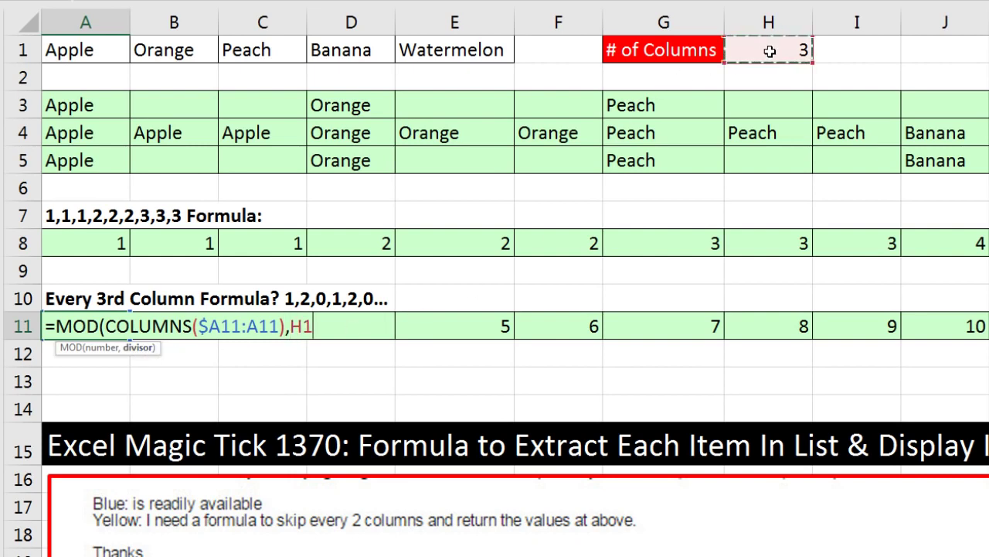
{"action": "key", "text": "F4"}
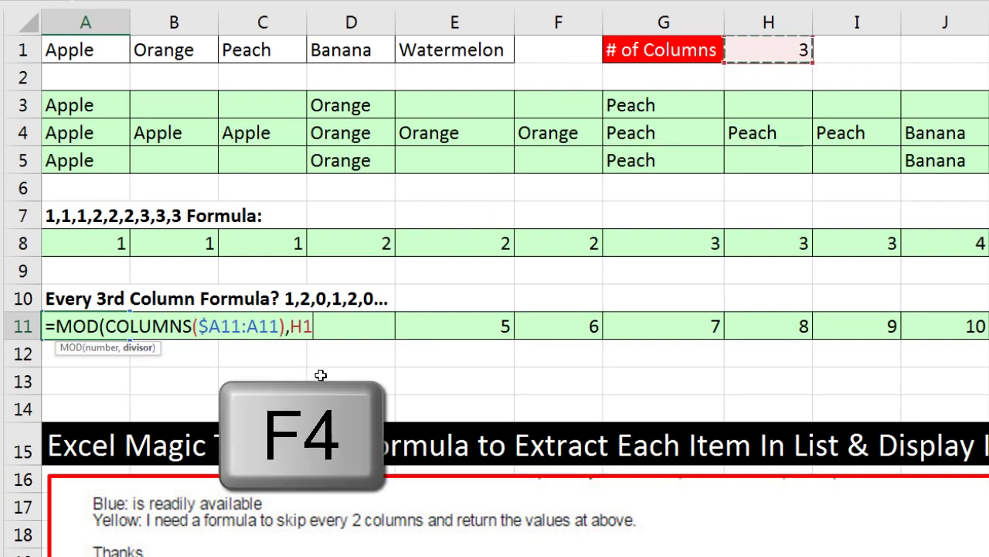
{"action": "key", "text": "F4"}
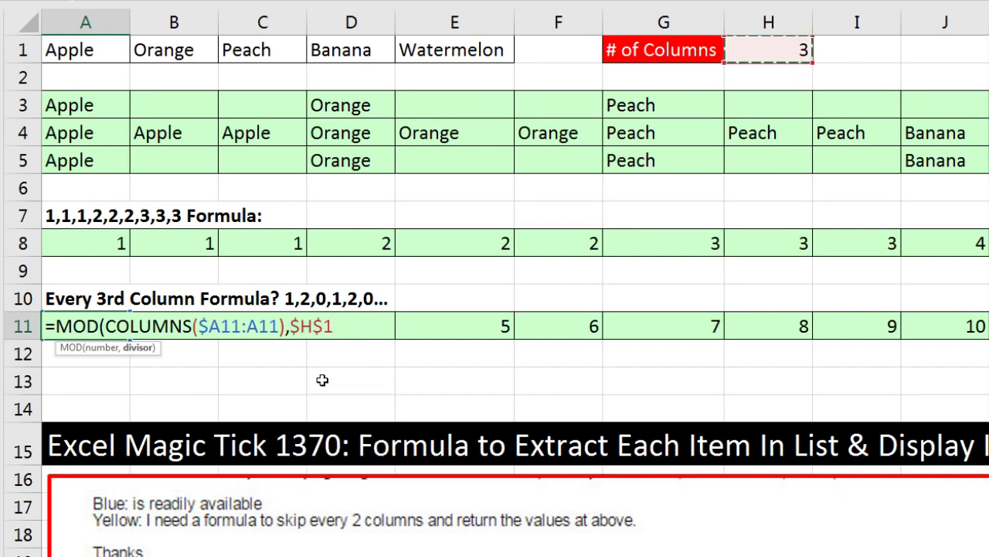
{"action": "type", "text": ")"}
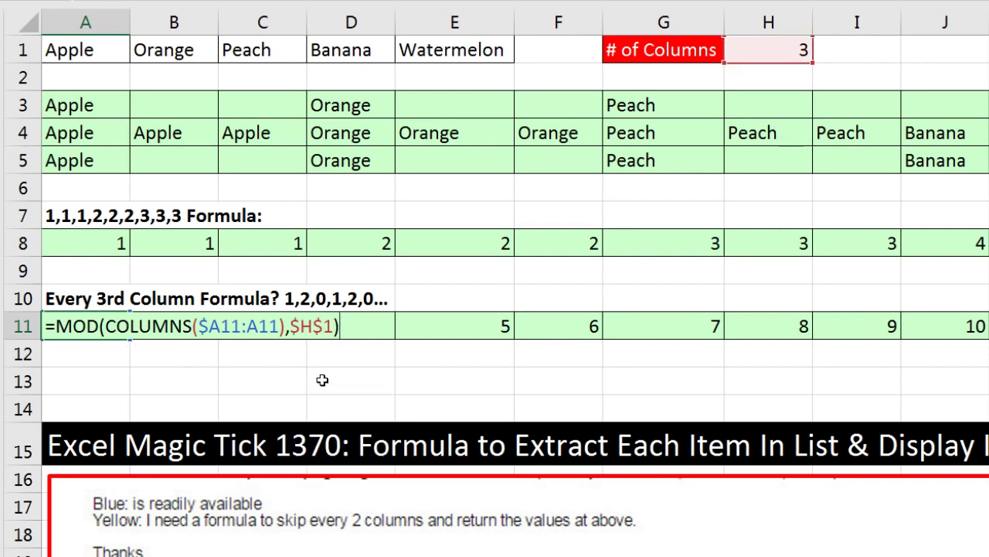
{"action": "key", "text": "ctrl+Return"}
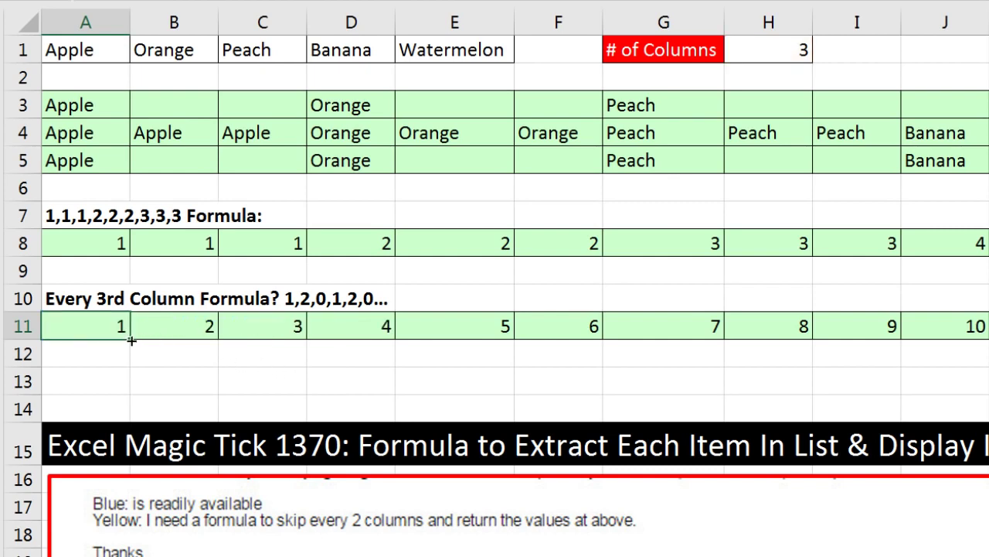
{"action": "left_click_drag", "start_coordinate": [131, 340], "coordinate": [985, 338]}
{"action": "key", "text": "ctrl+BackSpace"}
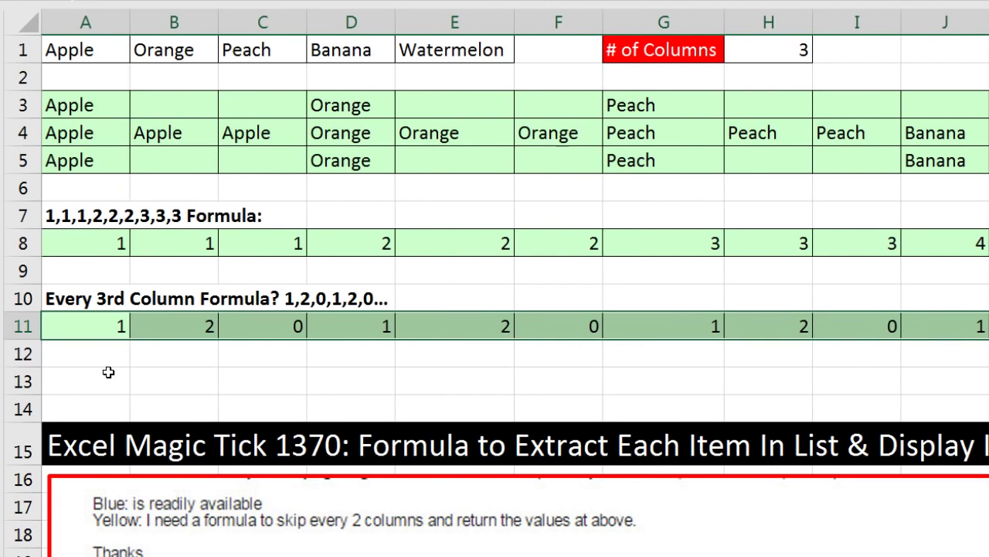
{"action": "left_click", "coordinate": [93, 323]}
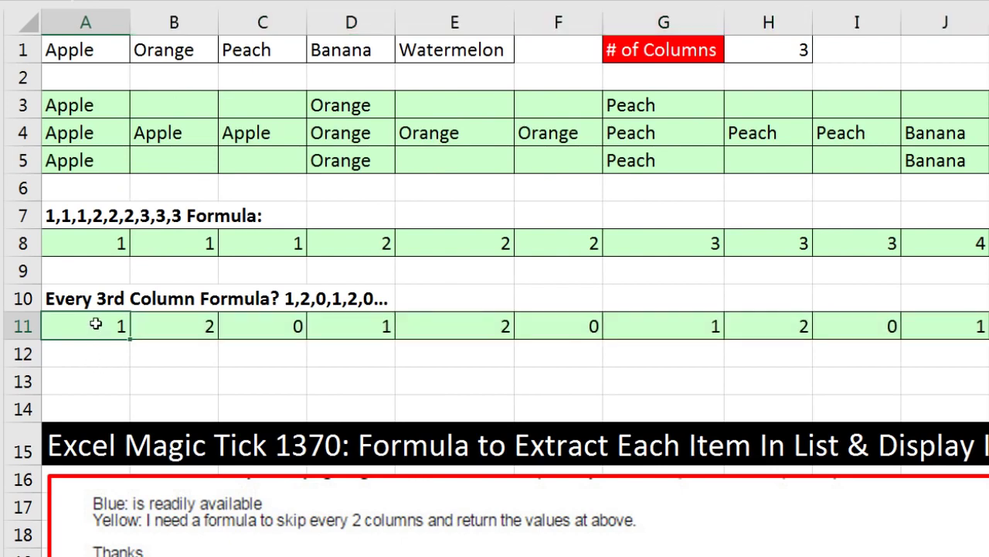
{"action": "left_click", "coordinate": [351, 329]}
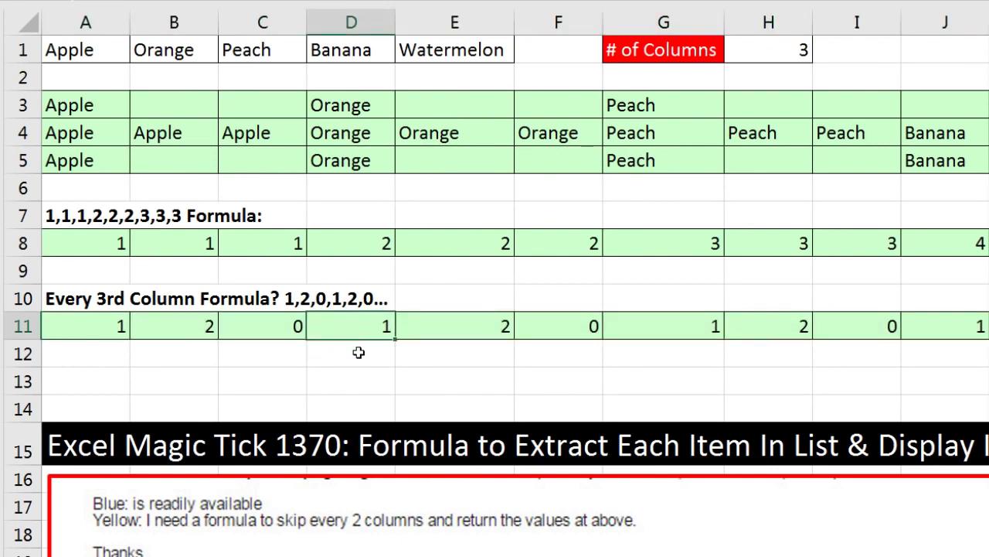
{"action": "left_click", "coordinate": [687, 332]}
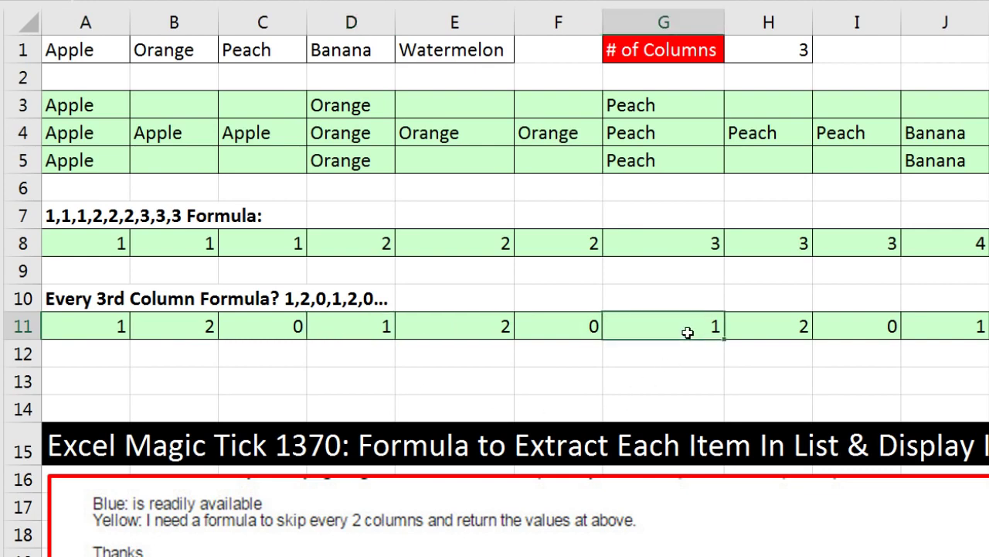
Append the comparison =1 to the A11 MOD formula and fill it across the green cells of row 11
{"action": "double_click", "coordinate": [79, 329]}
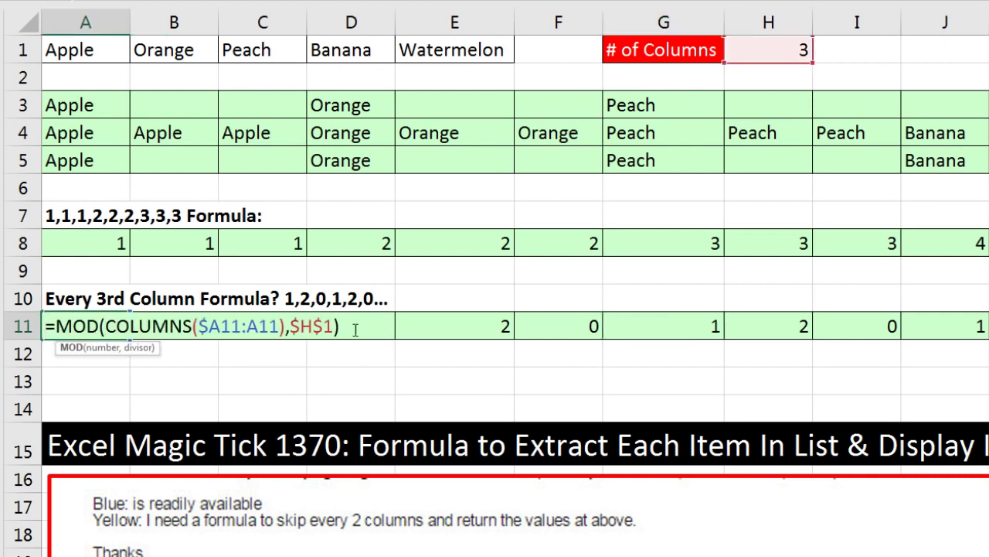
{"action": "left_click", "coordinate": [383, 328]}
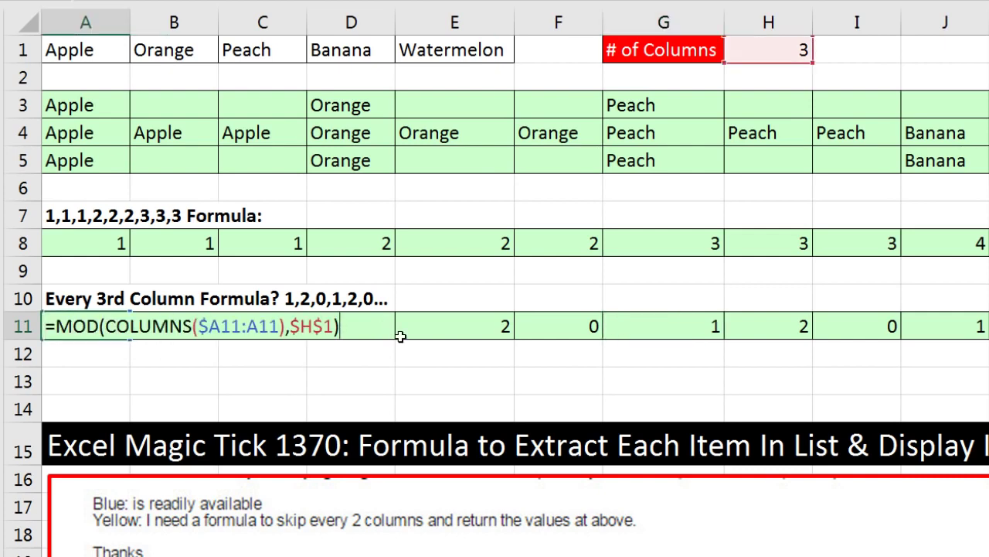
{"action": "type", "text": "=1"}
{"action": "key", "text": "ctrl+Return"}
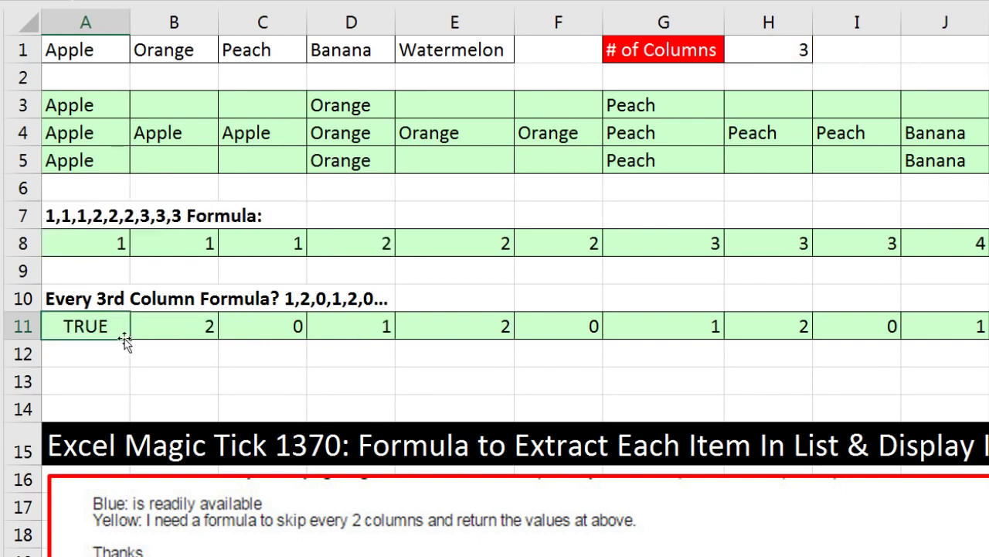
{"action": "left_click_drag", "start_coordinate": [127, 338], "coordinate": [986, 340]}
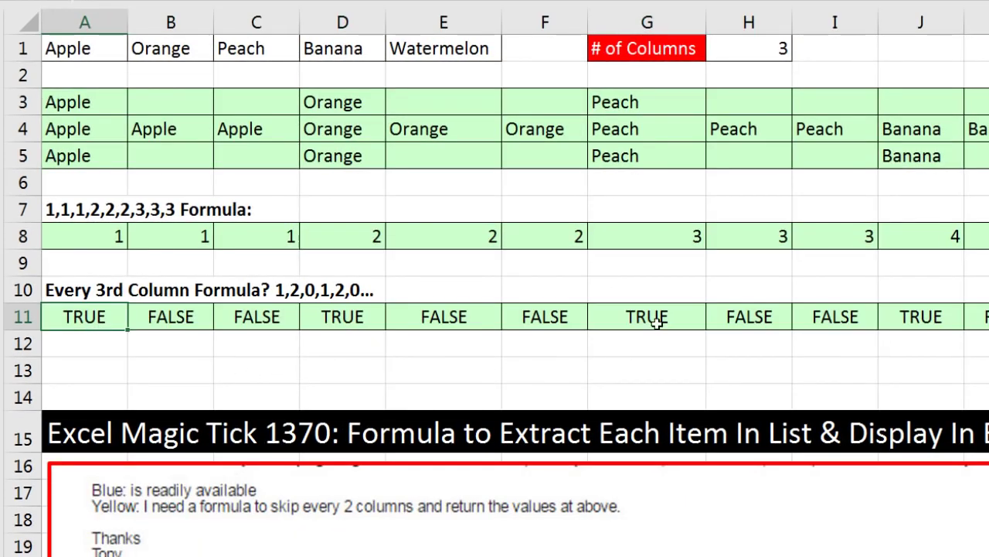
Copy the MOD test from A11 without its equal sign and insert it as the logical test of an IF around the A4 INDEX formula
{"action": "double_click", "coordinate": [101, 317]}
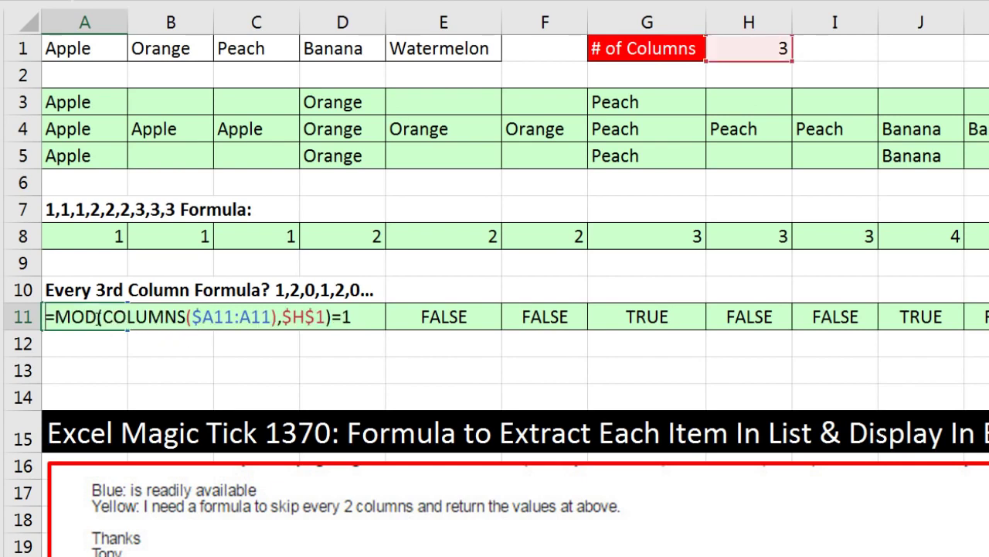
{"action": "left_click_drag", "start_coordinate": [44, 316], "coordinate": [388, 319]}
{"action": "key", "text": "ctrl+c"}
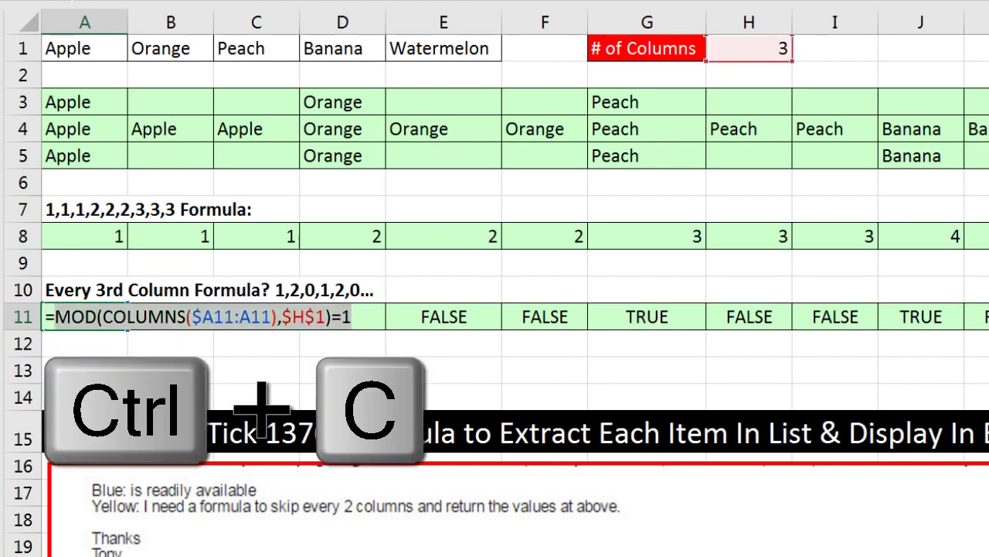
{"action": "key", "text": "Escape"}
{"action": "left_click", "coordinate": [91, 128]}
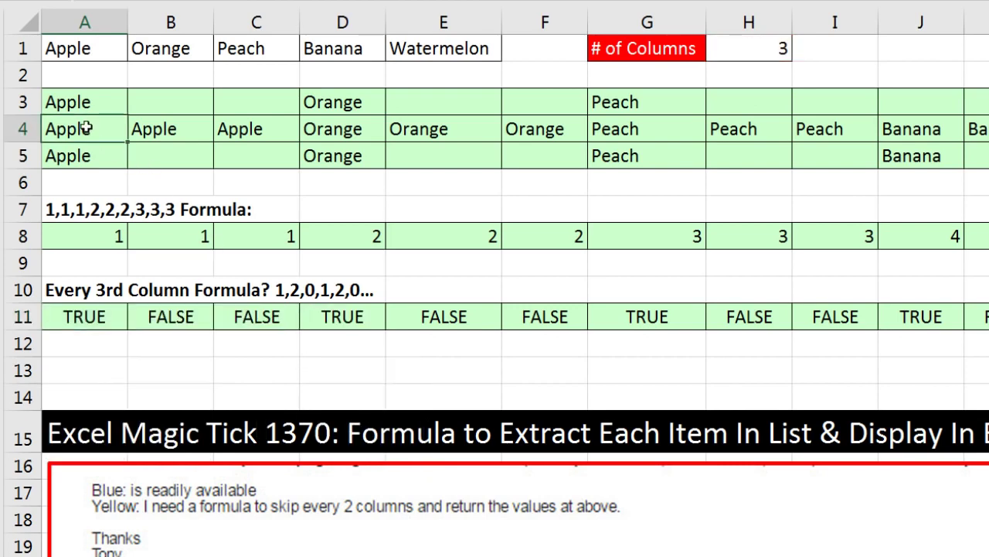
{"action": "key", "text": "F2"}
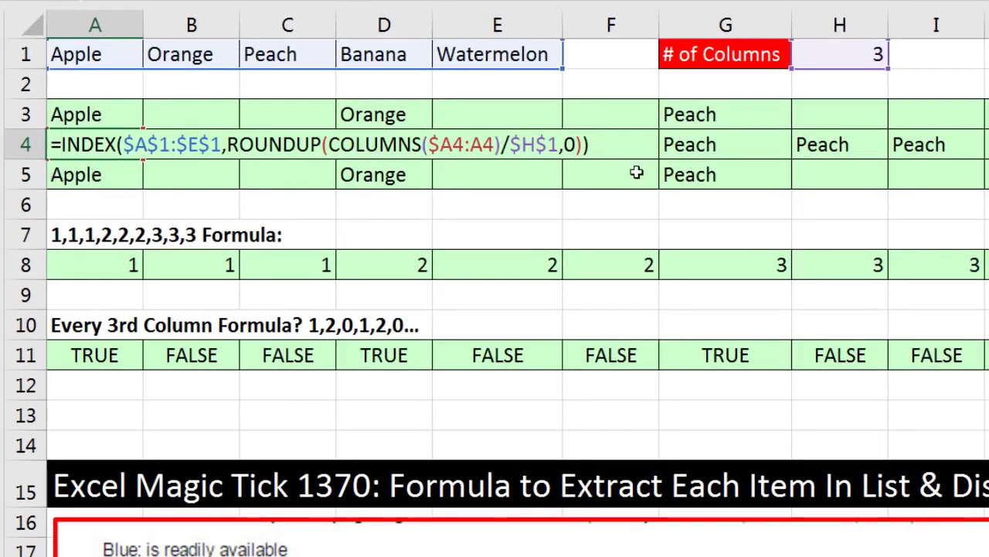
{"action": "type", "text": "IF("}
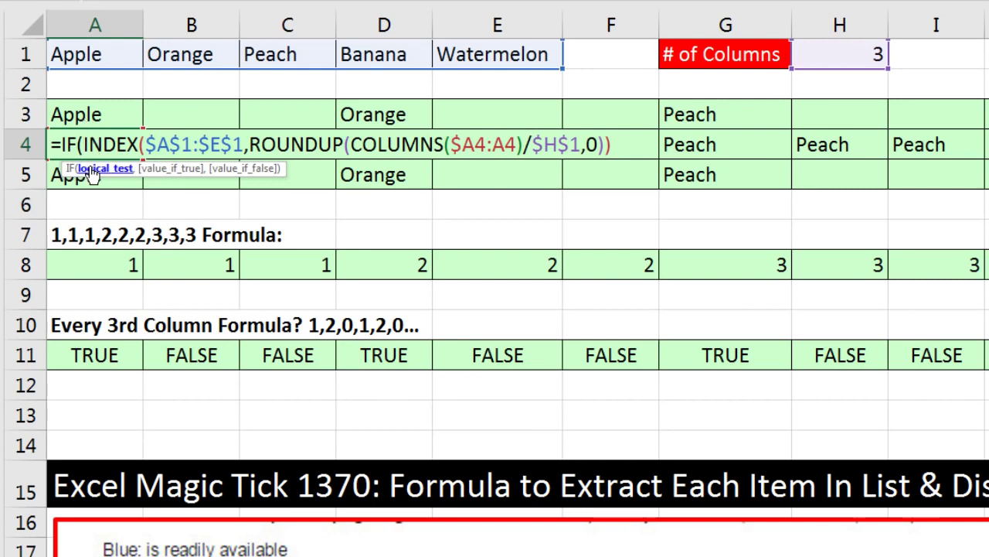
{"action": "key", "text": "ctrl+v"}
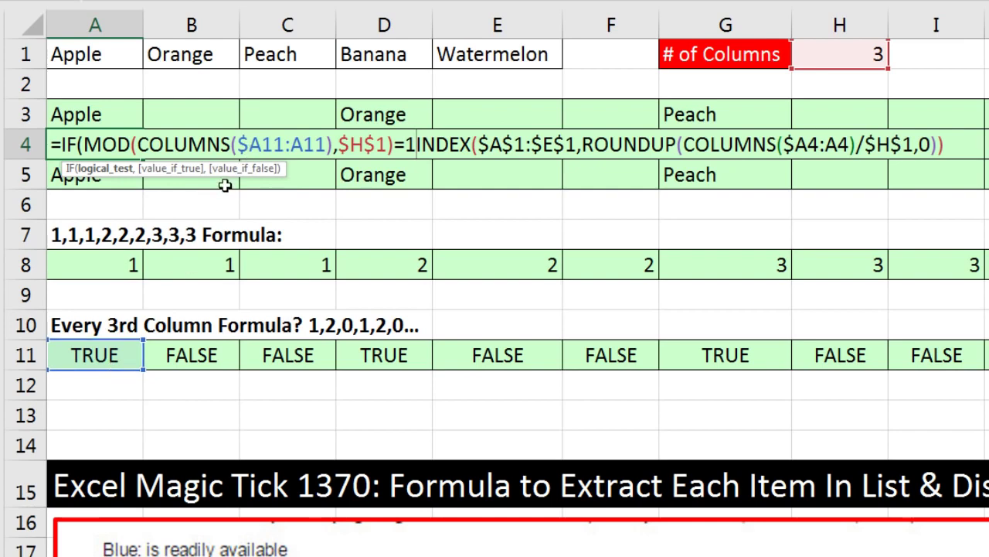
Change the range in the A4 formula's MOD test to $A4:A4 and separate the test from INDEX with a comma
{"action": "left_click_drag", "start_coordinate": [261, 143], "coordinate": [315, 143]}
{"action": "type", "text": "4:A4"}
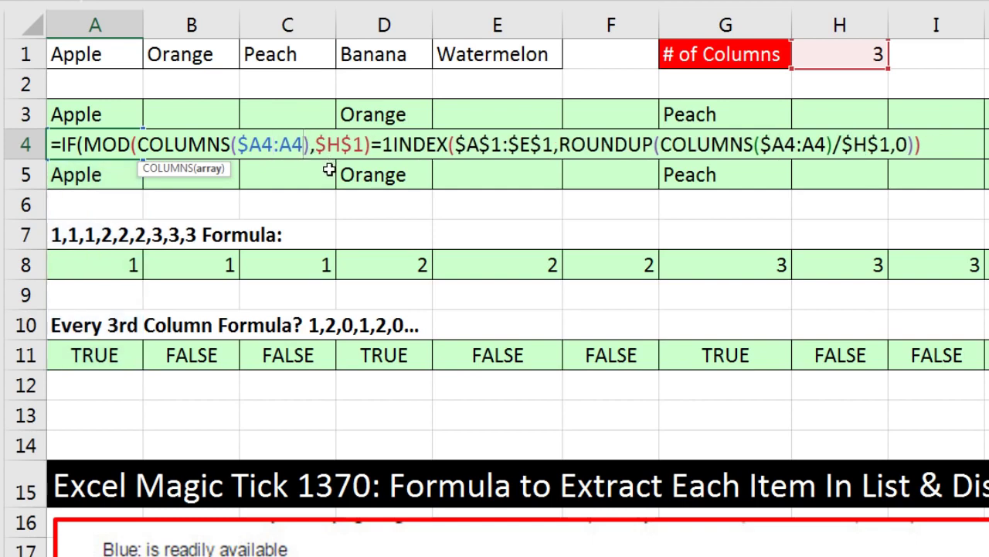
{"action": "left_click", "coordinate": [83, 144]}
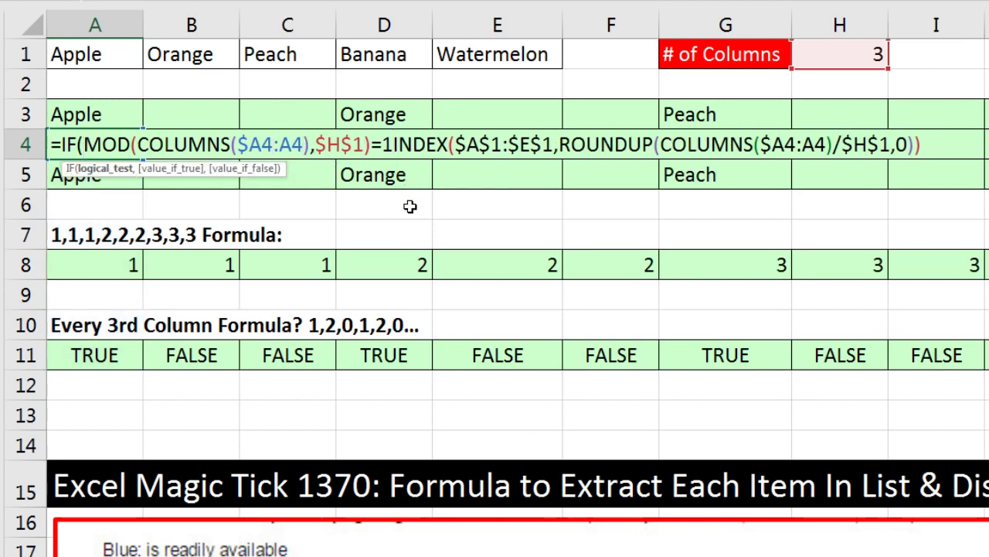
{"action": "type", "text": ","}
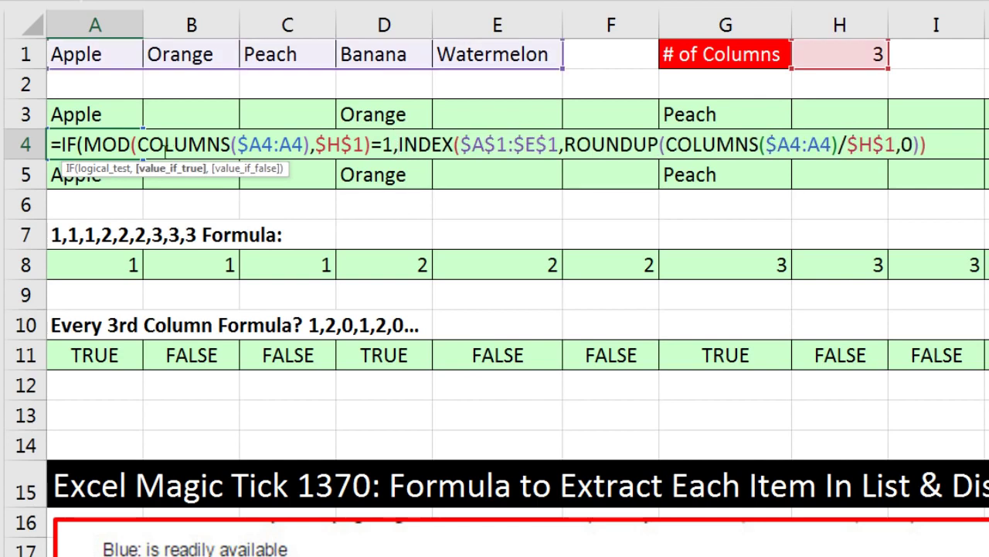
Check the A4 IF arguments, set the value if false to "", and fill the formula across the green cells of row 4
{"action": "left_click", "coordinate": [105, 169]}
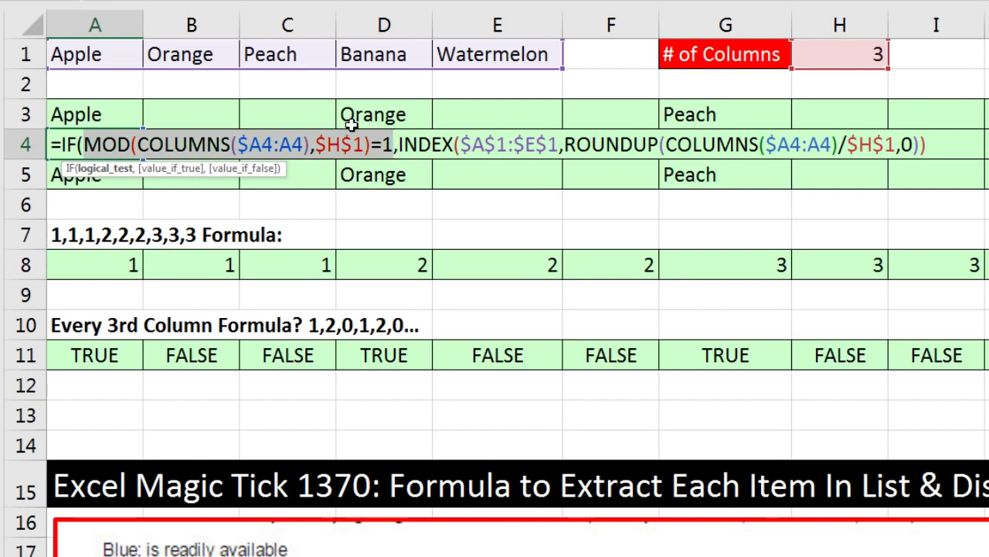
{"action": "left_click", "coordinate": [170, 169]}
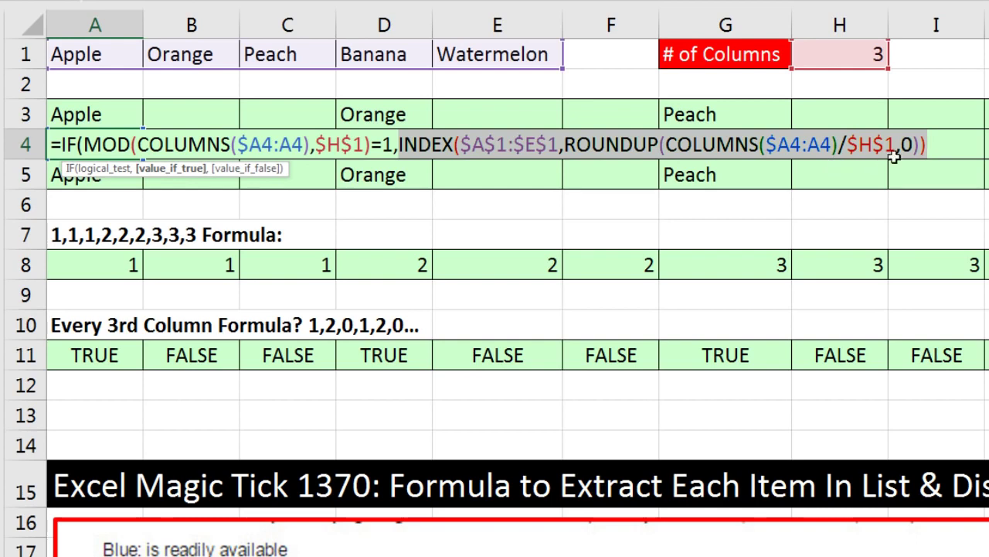
{"action": "left_click", "coordinate": [933, 145]}
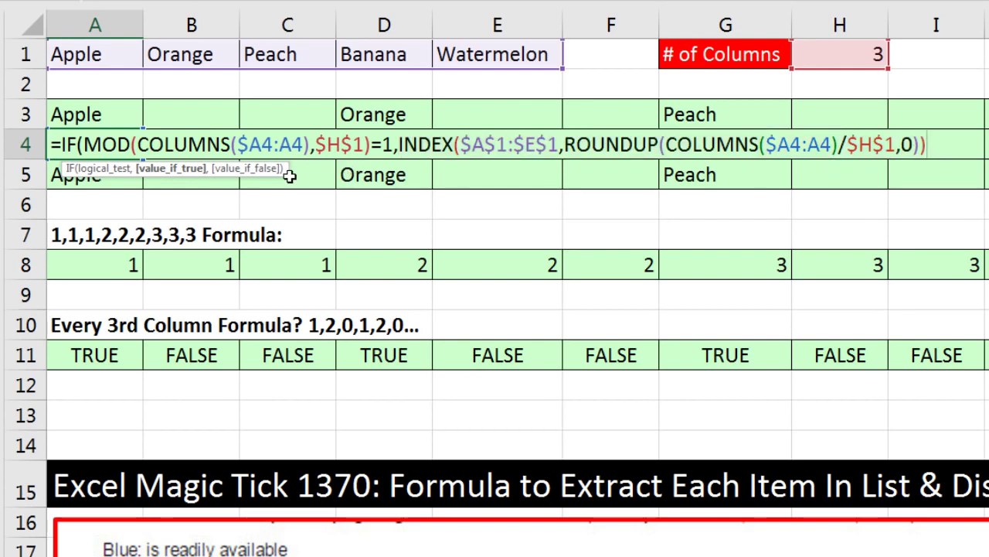
{"action": "left_click_drag", "start_coordinate": [284, 168], "coordinate": [875, 201]}
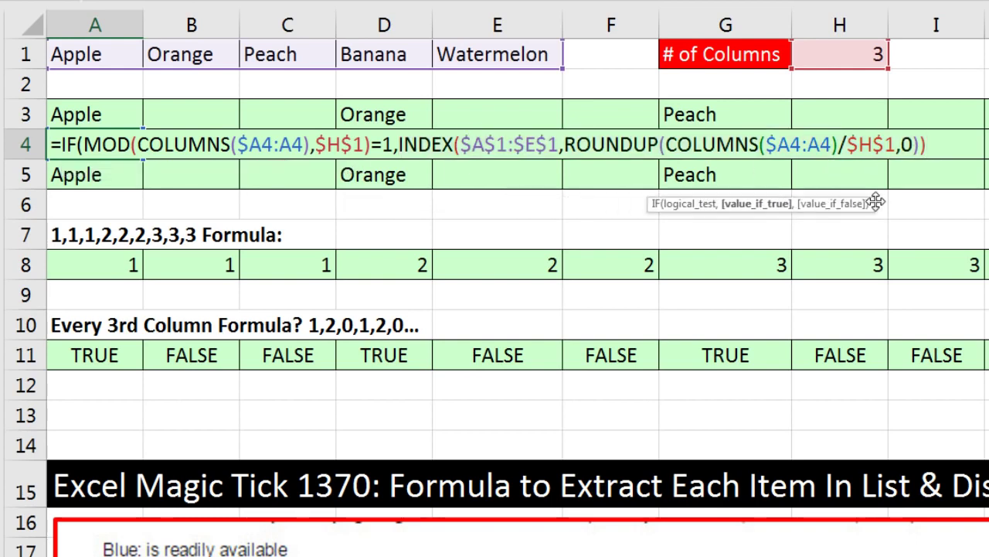
{"action": "type", "text": ","}
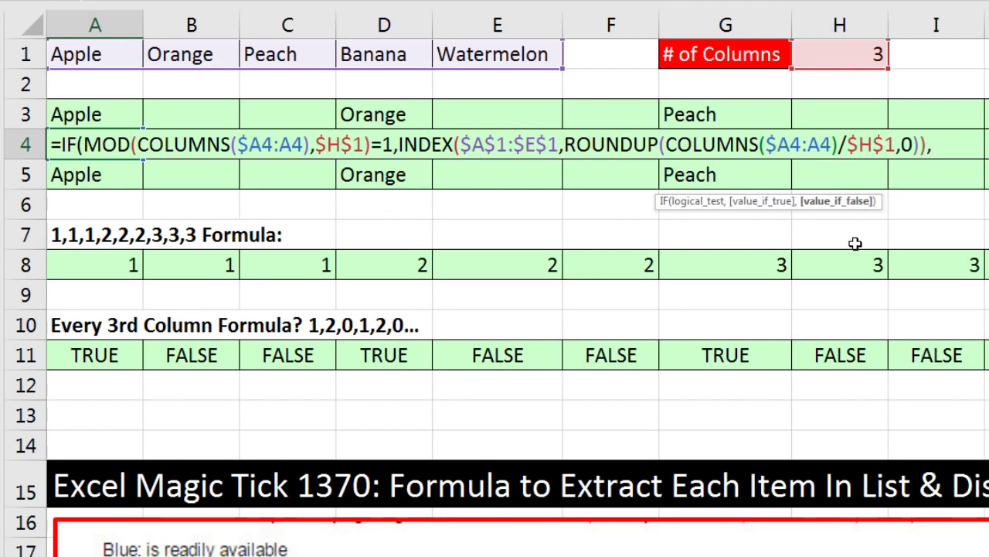
{"action": "type", "text": "\"\""}
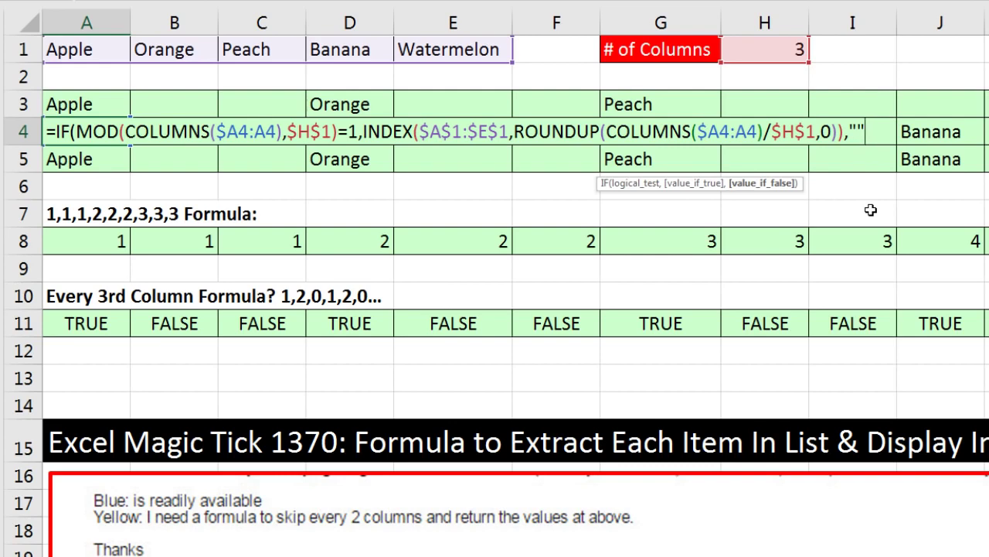
{"action": "key", "text": "ctrl+Return"}
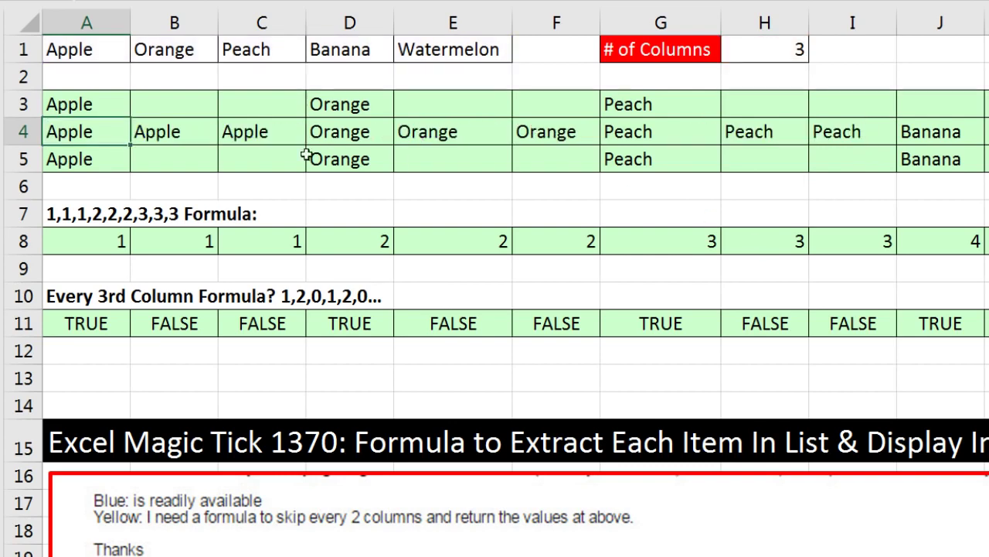
{"action": "left_click_drag", "start_coordinate": [129, 145], "coordinate": [947, 165]}
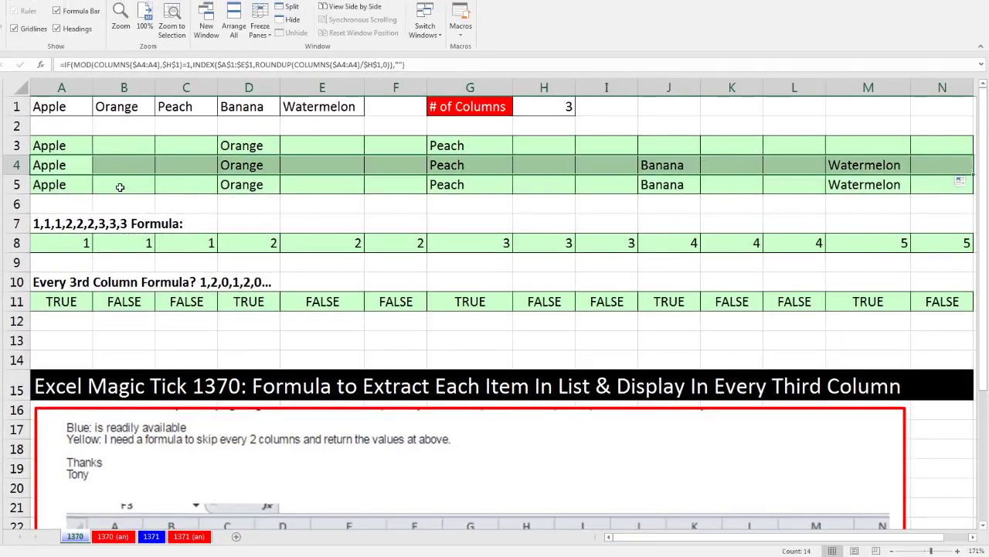
Examine and compare the formulas in cells A4, A3, D3 and A5 of the green output rows
{"action": "left_click", "coordinate": [75, 166]}
{"action": "key", "text": "F2"}
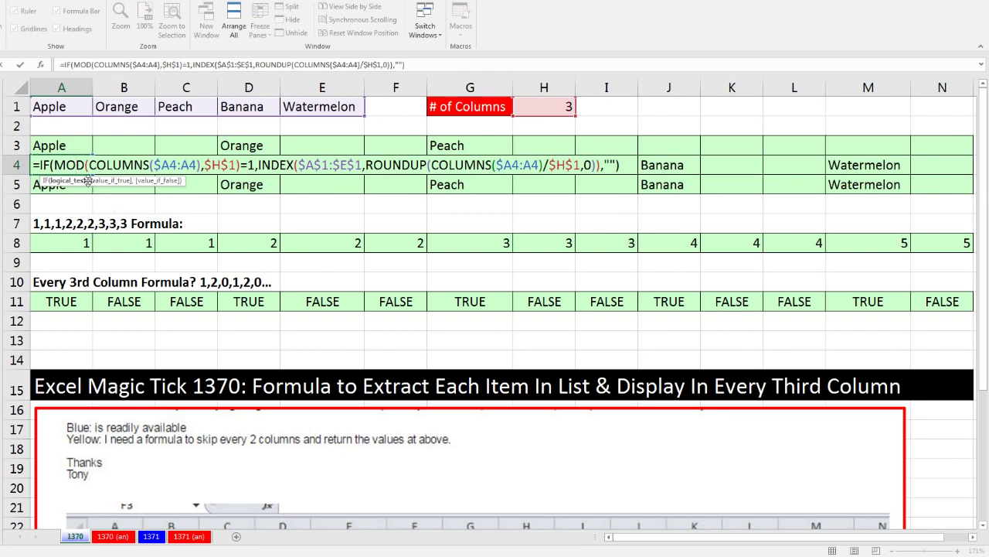
{"action": "key", "text": "Escape"}
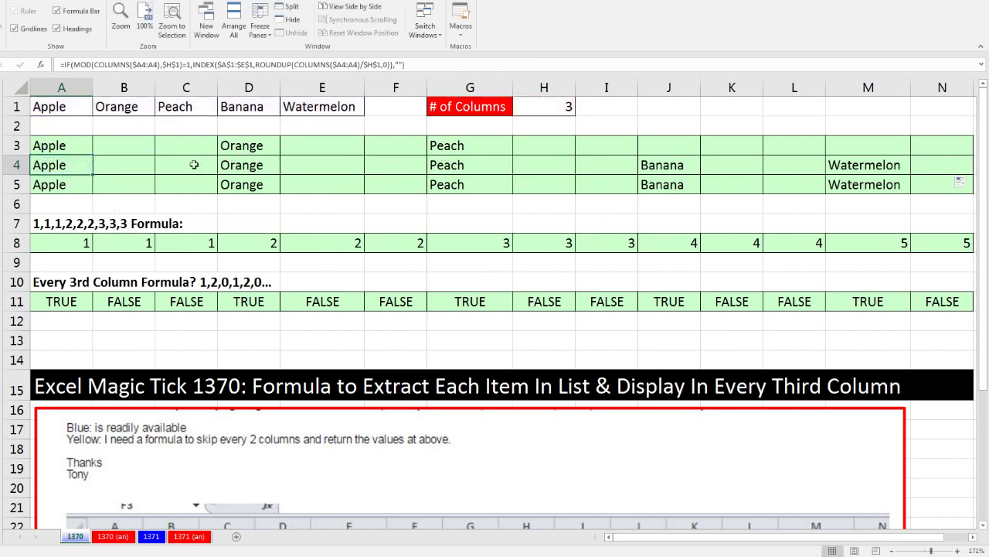
{"action": "left_click", "coordinate": [60, 146]}
{"action": "key", "text": "F2"}
{"action": "key", "text": "Escape"}
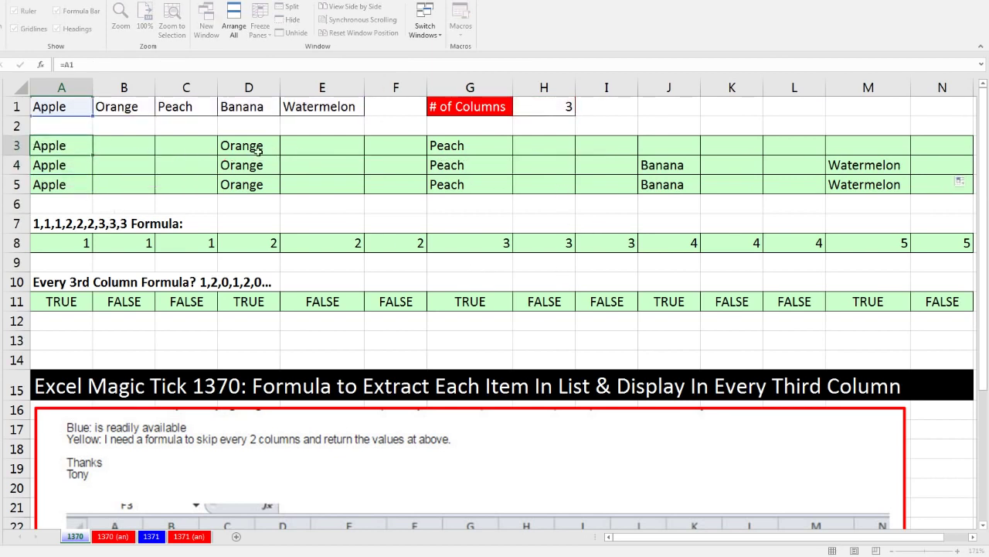
{"action": "left_click", "coordinate": [255, 146]}
{"action": "key", "text": "F2"}
{"action": "key", "text": "Escape"}
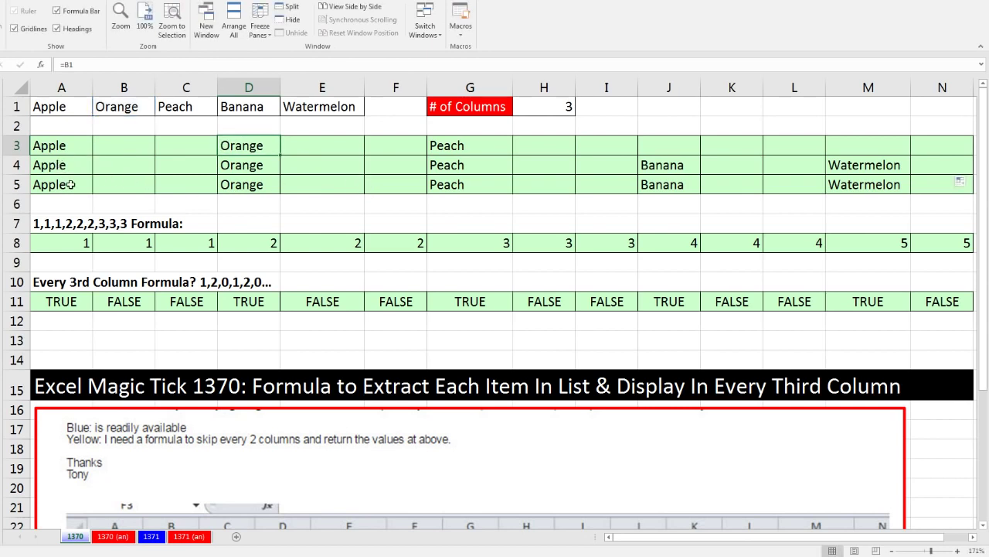
{"action": "left_click", "coordinate": [70, 183]}
{"action": "key", "text": "F2"}
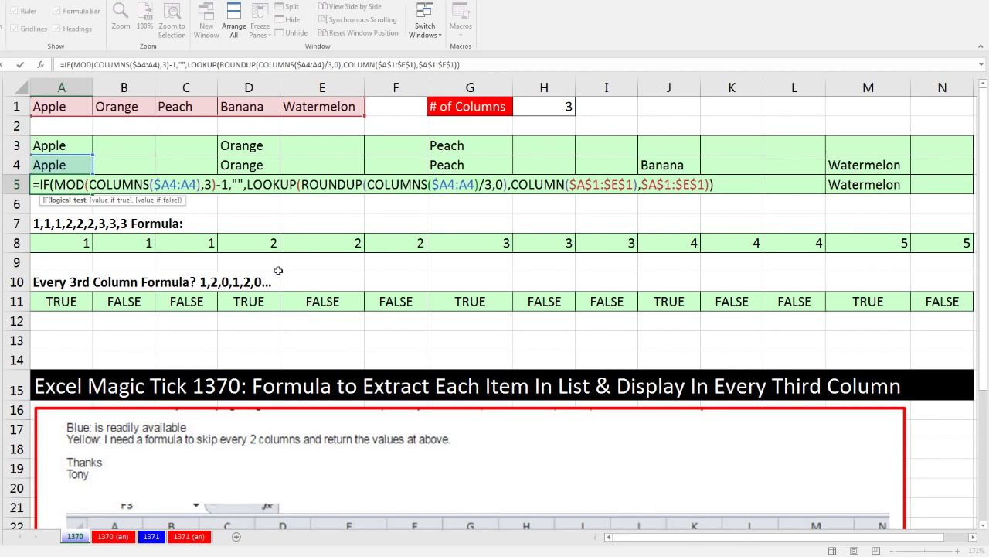
{"action": "key", "text": "Escape"}
{"action": "double_click", "coordinate": [81, 164]}
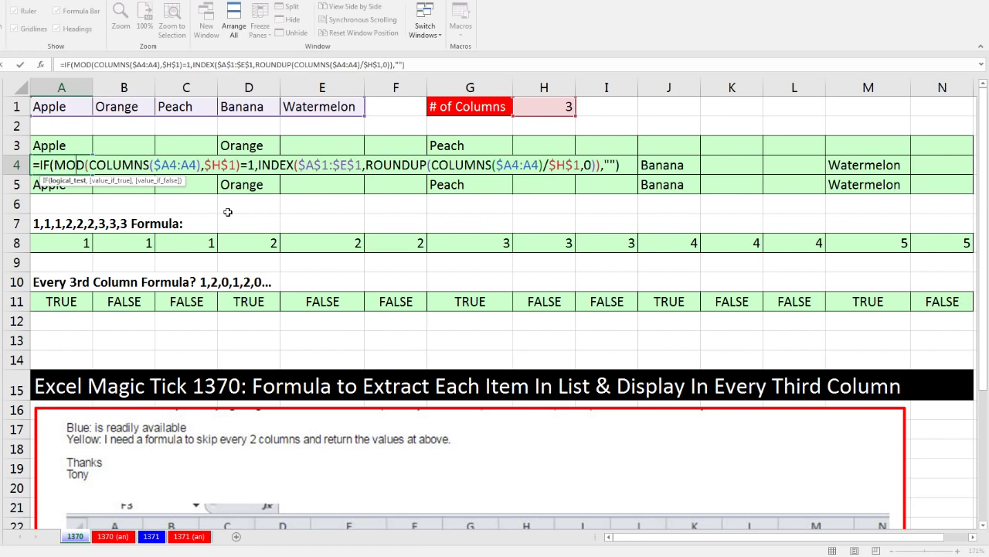
Move the picture of the original question up over the title row so it starts just below row 11
{"action": "left_click_drag", "start_coordinate": [320, 451], "coordinate": [315, 366]}
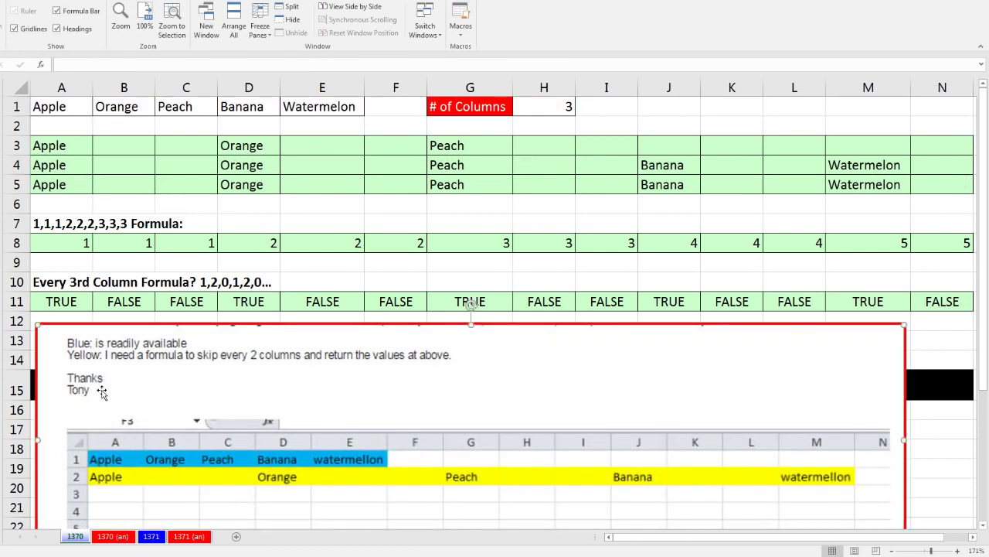